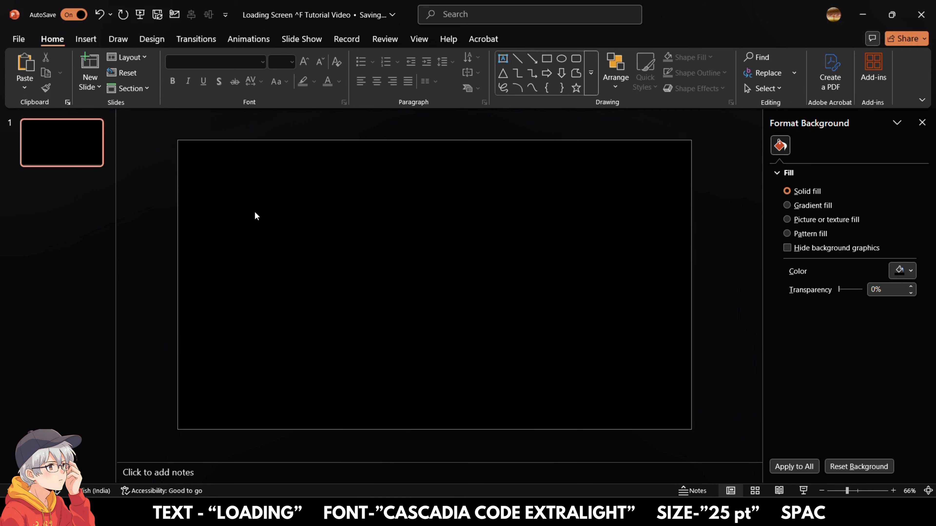
Add a text box in the lower middle of the slide containing the centred white text LOADING.
left_click(92, 41)
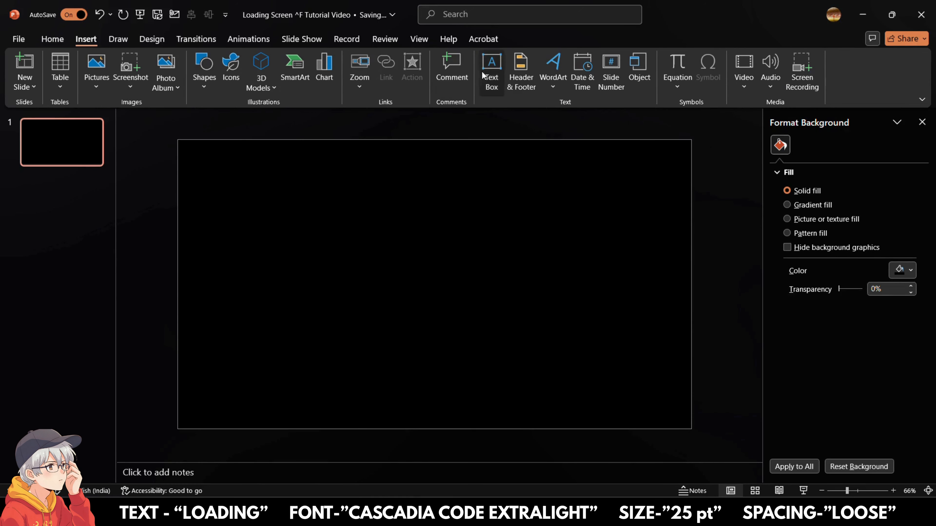
left_click(491, 74)
left_click_drag(356, 333, 514, 350)
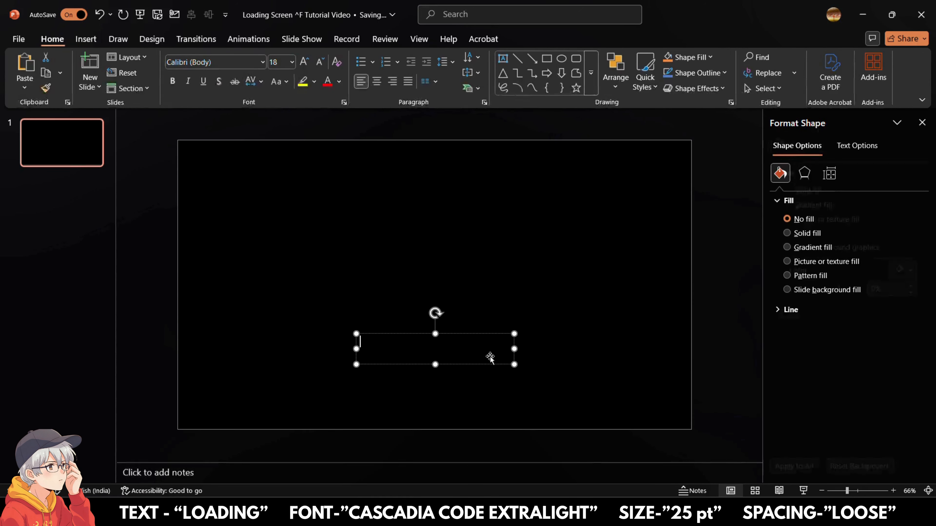
left_click(453, 341)
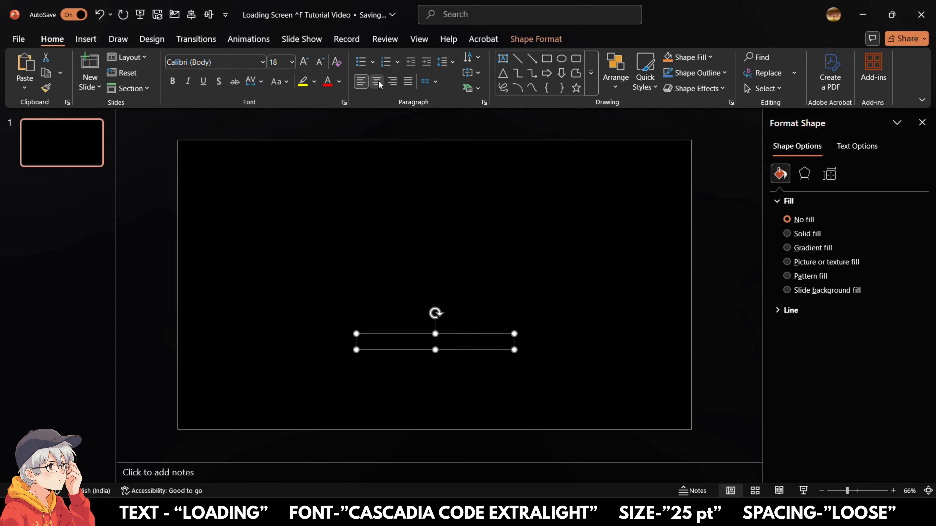
left_click(338, 83)
left_click(329, 140)
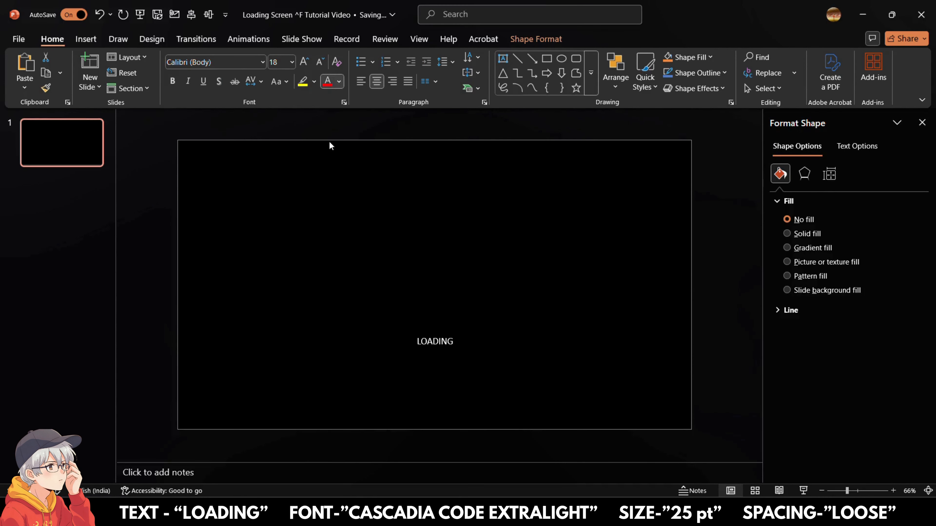
Set the LOADING text's font to Cascadia Code ExtraLight and its character spacing to Loose.
left_click(263, 62)
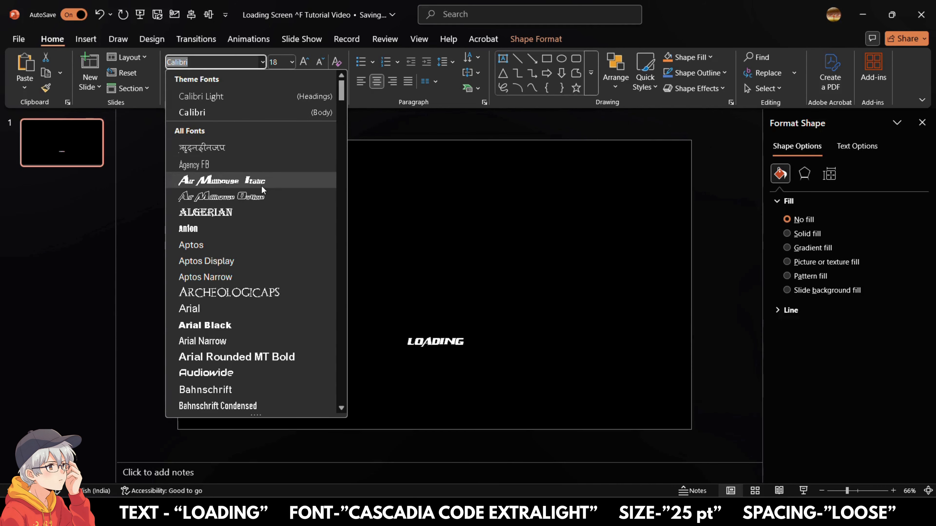
type("Cascadia Code")
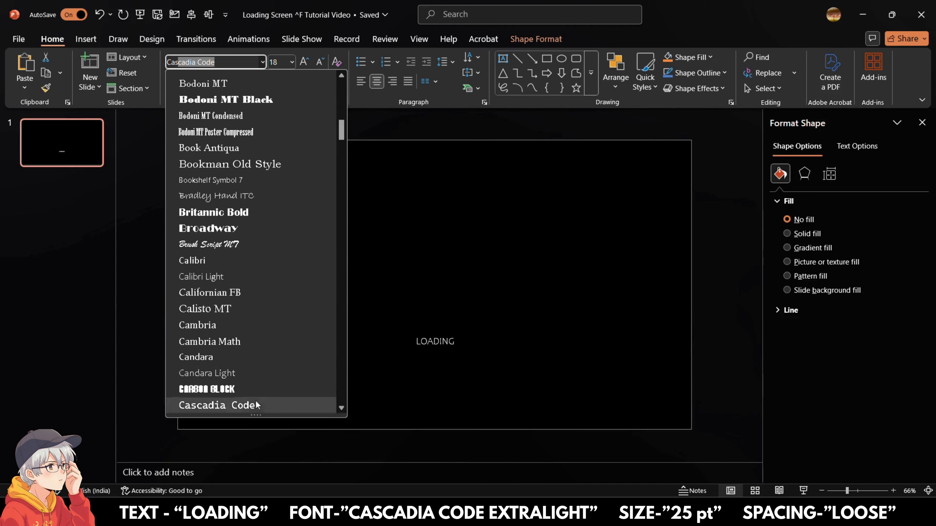
scroll(257, 379, "down", 2)
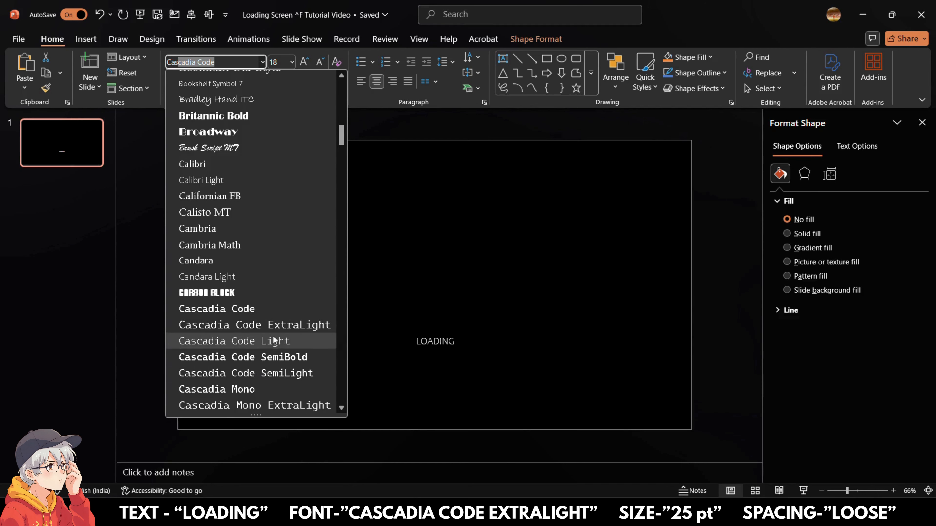
left_click(275, 327)
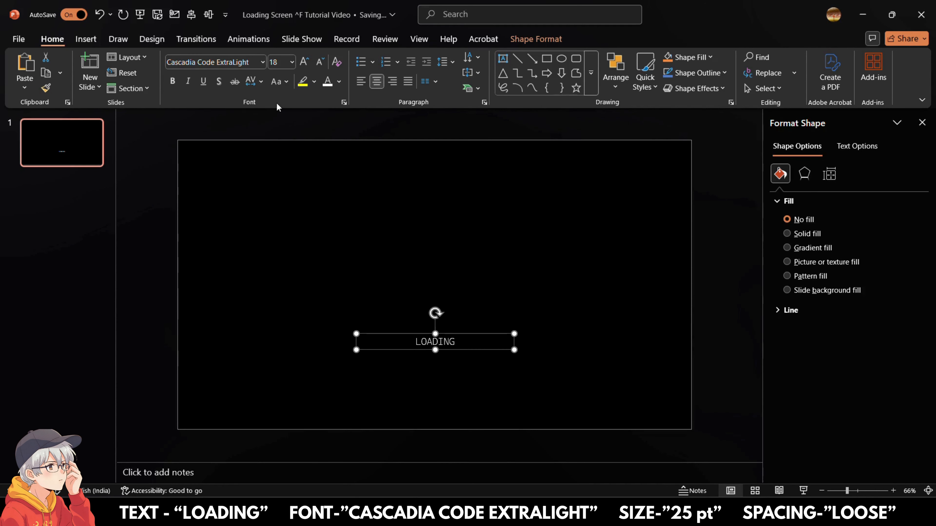
left_click(254, 82)
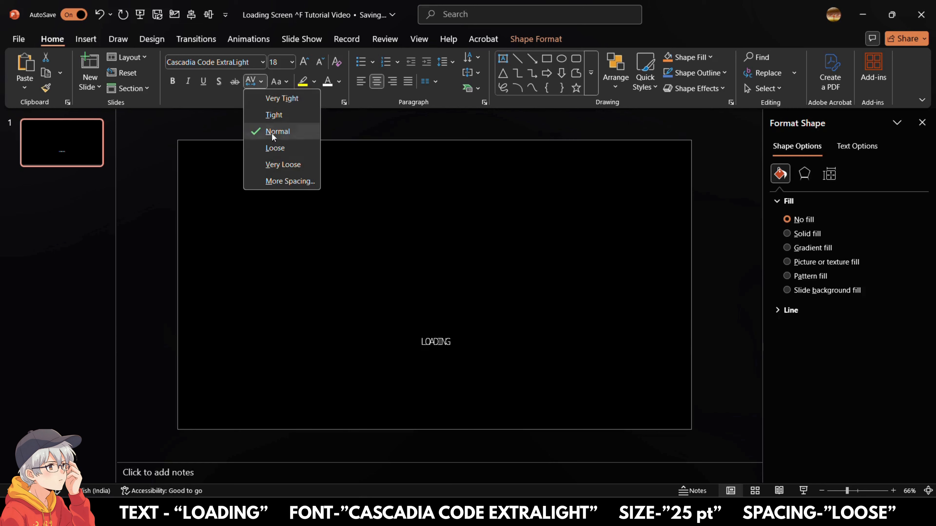
left_click(277, 150)
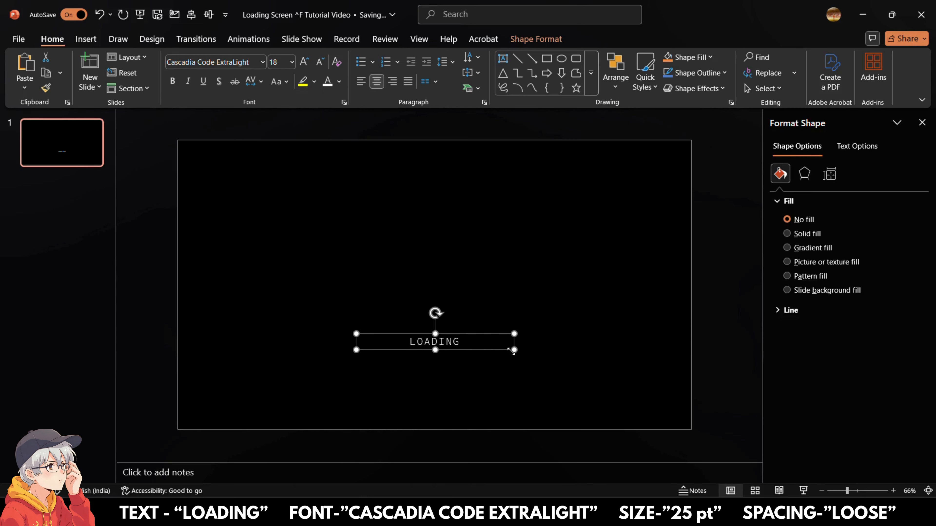
Draw a horizontal line about 18.2 cm long below the LOADING text and nudge it up to the base of the letters.
left_click(85, 39)
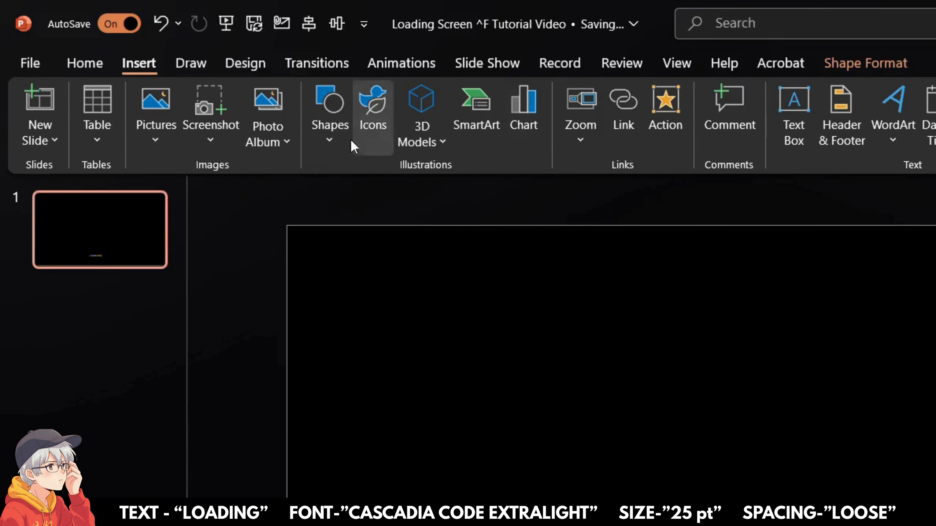
left_click(330, 142)
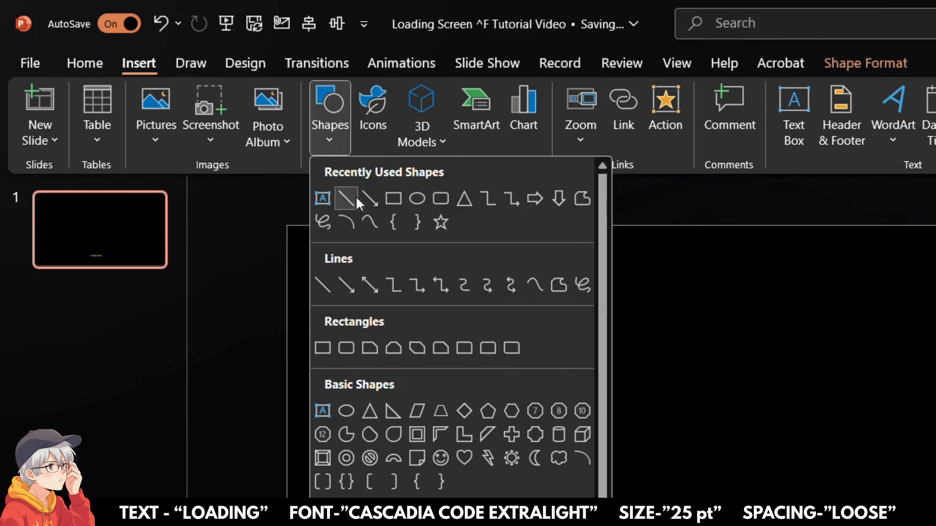
left_click(348, 198)
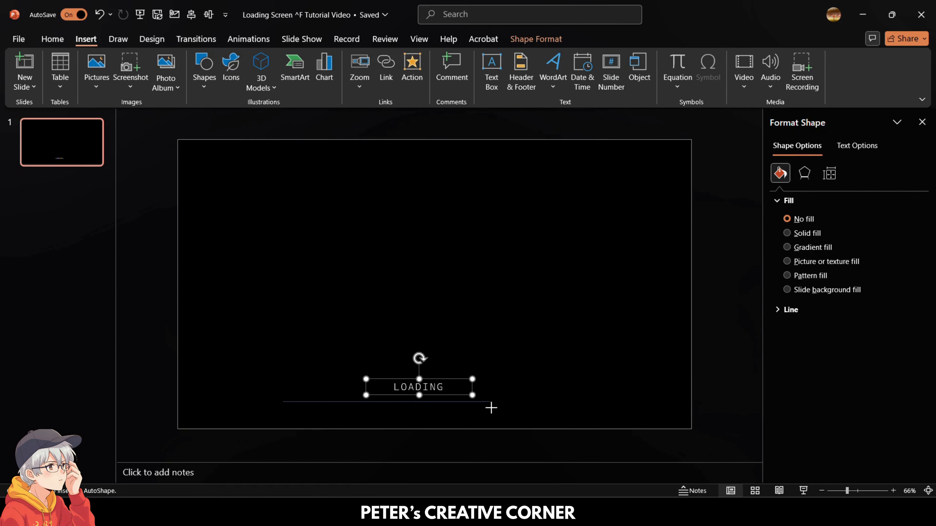
left_click_drag(491, 408, 559, 408)
key("Up")
key("Up")
key("Up")
key("Up")
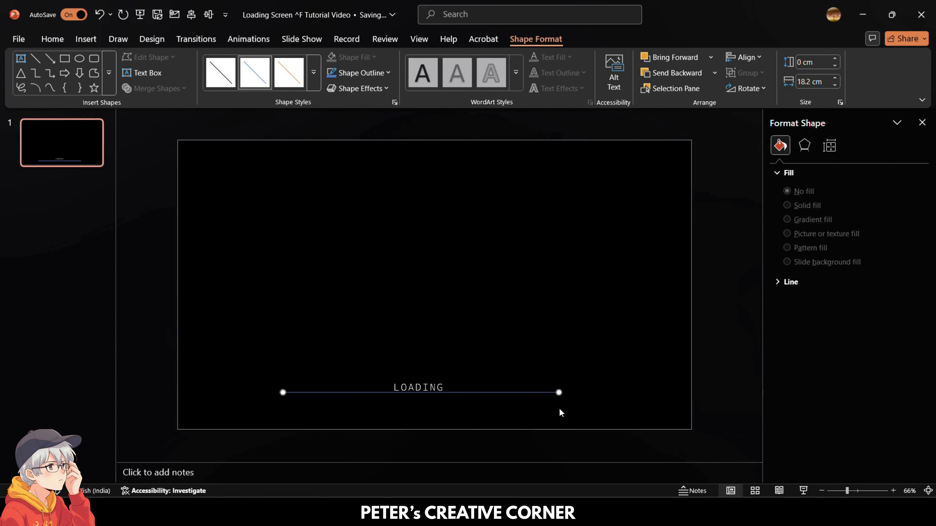
Draw a circle about 0.69 cm in diameter above the LOADING text.
left_click(506, 356)
scroll(506, 357, "up", 10)
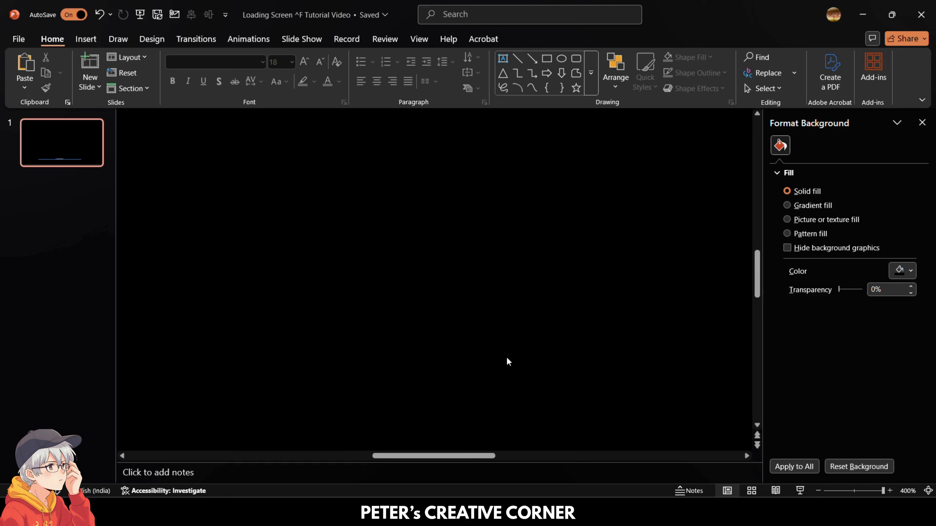
scroll(506, 357, "down", 10)
scroll(506, 357, "up", 2)
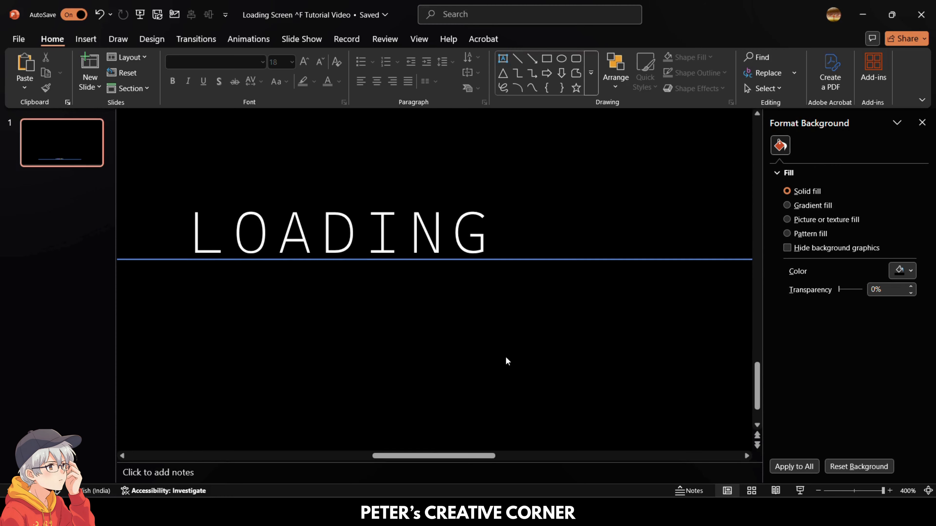
left_click(85, 39)
left_click(205, 74)
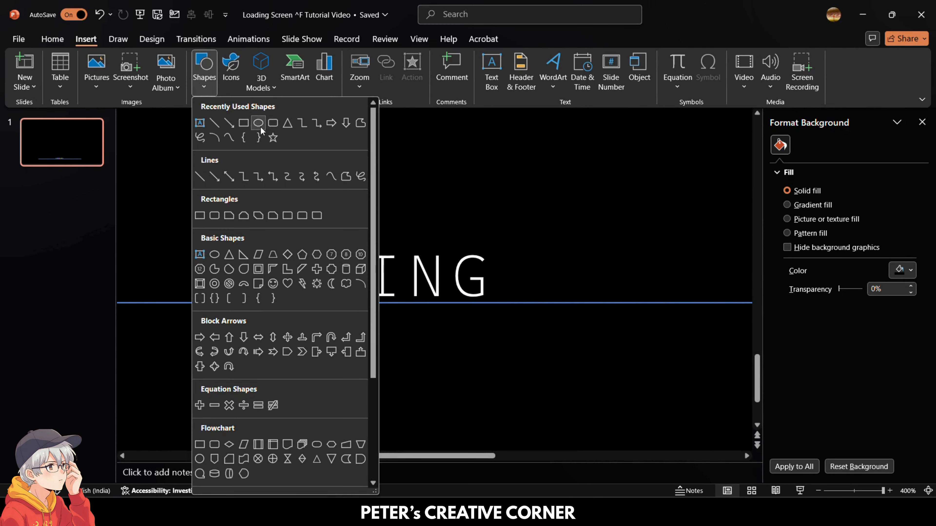
left_click(259, 123)
mouse_move(359, 156)
left_mouse_down()
mouse_move(409, 184)
mouse_move(426, 223)
left_mouse_up()
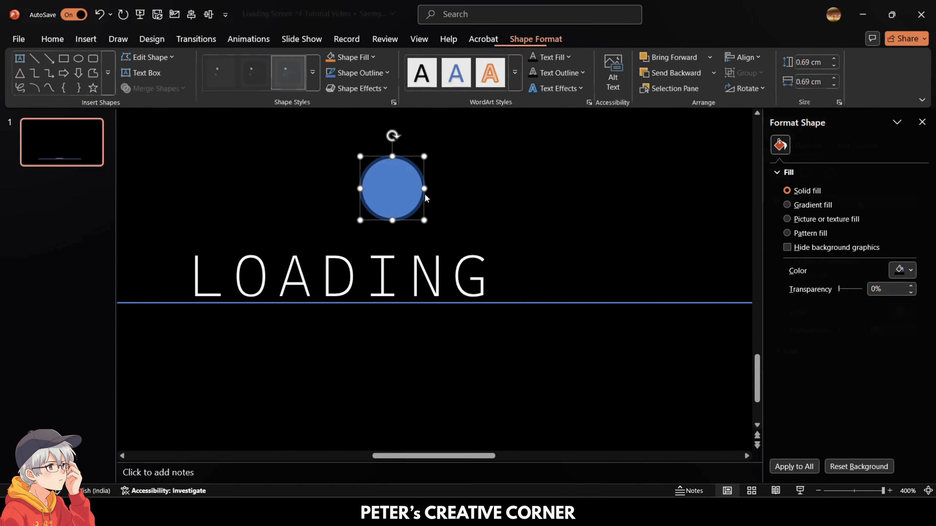
Remove the circle's outline and fill it with white.
left_click(743, 433)
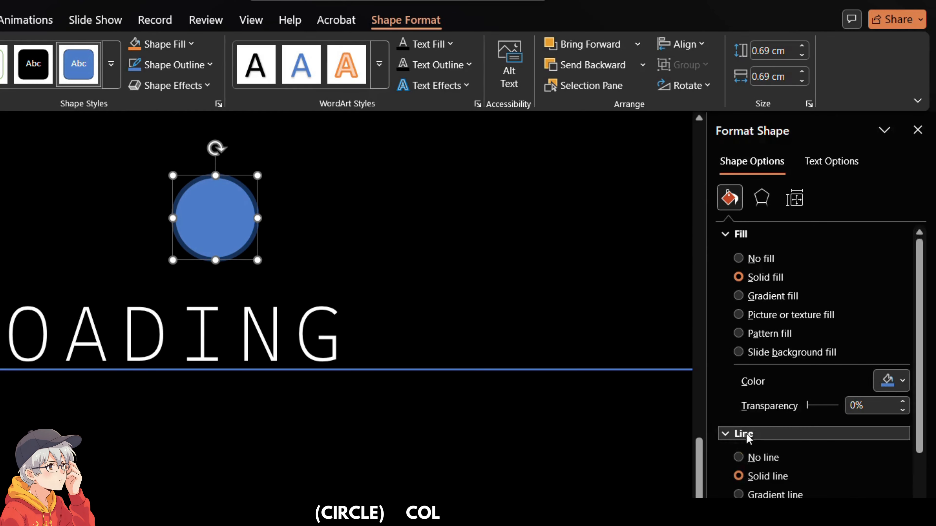
left_click(748, 459)
left_click(892, 381)
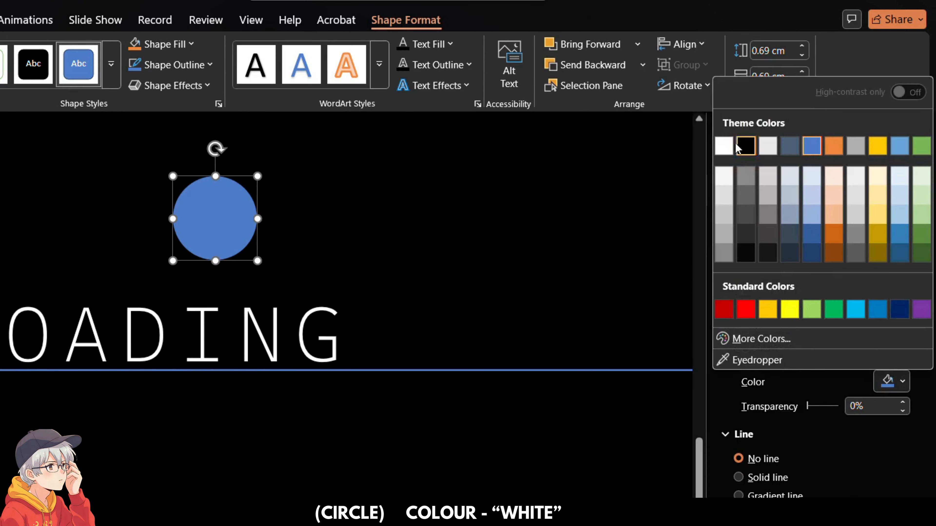
left_click(733, 145)
Resize the circle to 0.15 cm high and 0.15 cm wide with its aspect ratio locked.
left_click(763, 198)
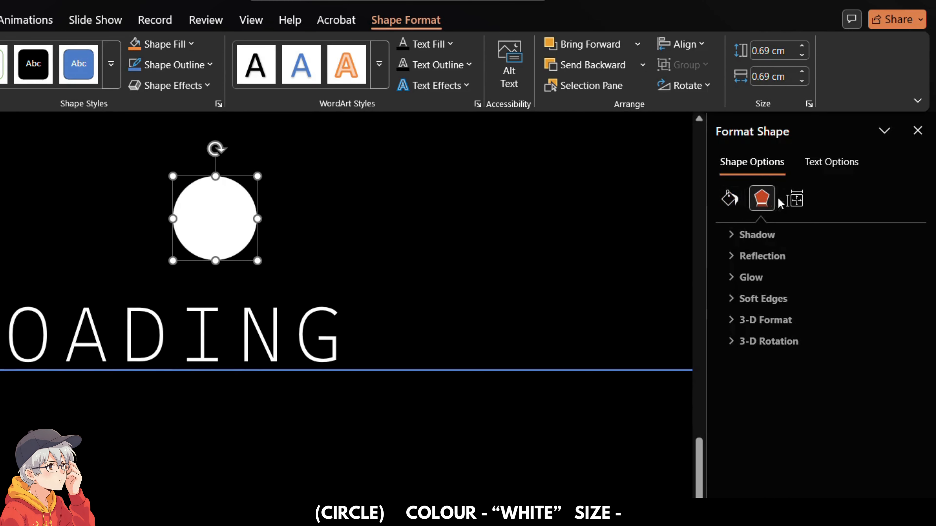
left_click(794, 199)
left_click(785, 238)
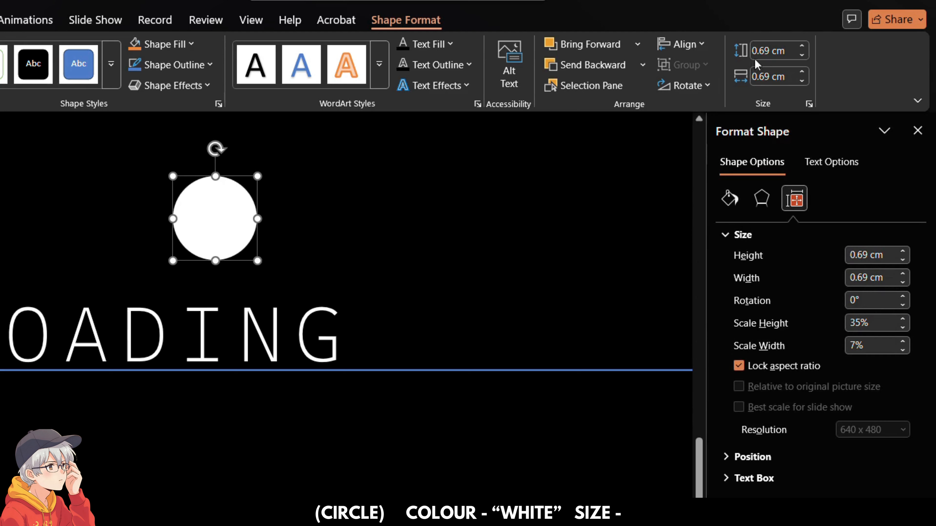
left_click(769, 50)
type("0.")
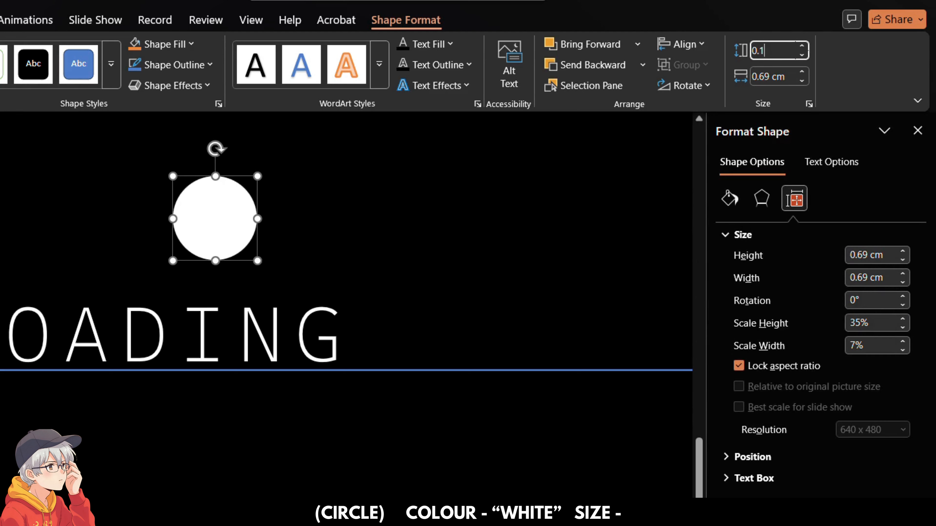
type("15")
key("Return")
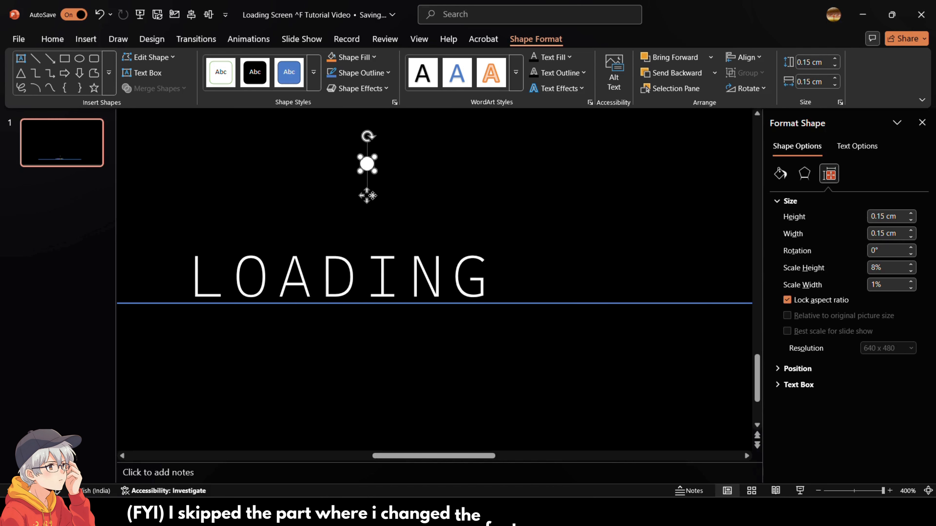
Place the small white circle as a dot directly after the G of LOADING, just above the line.
left_click_drag(183, 225, 372, 322)
left_click_drag(509, 267, 512, 324)
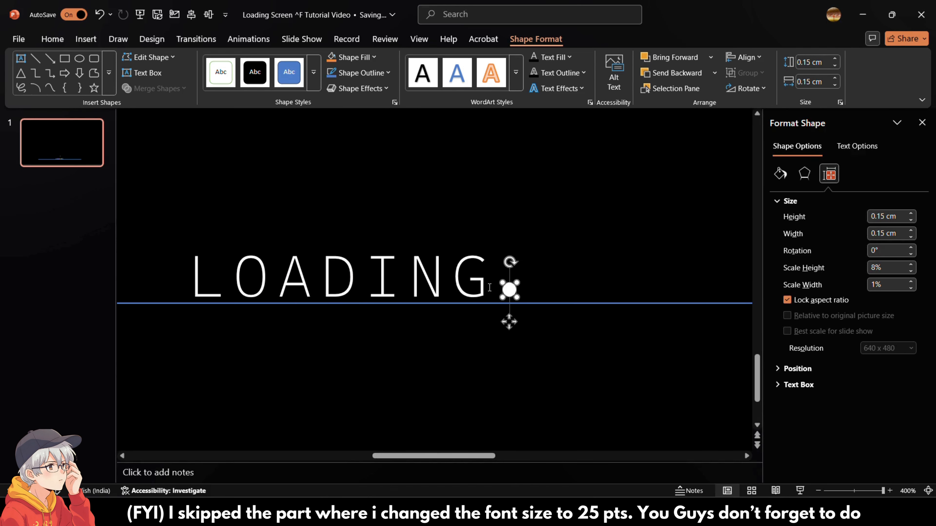
left_click(508, 319)
left_click(54, 38)
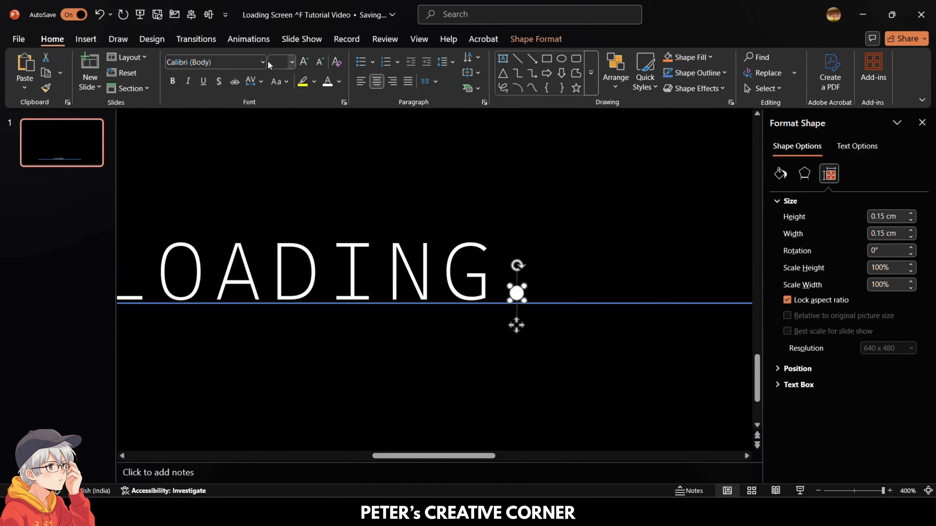
Apply the Lines motion path animation to the white dot.
left_click(248, 39)
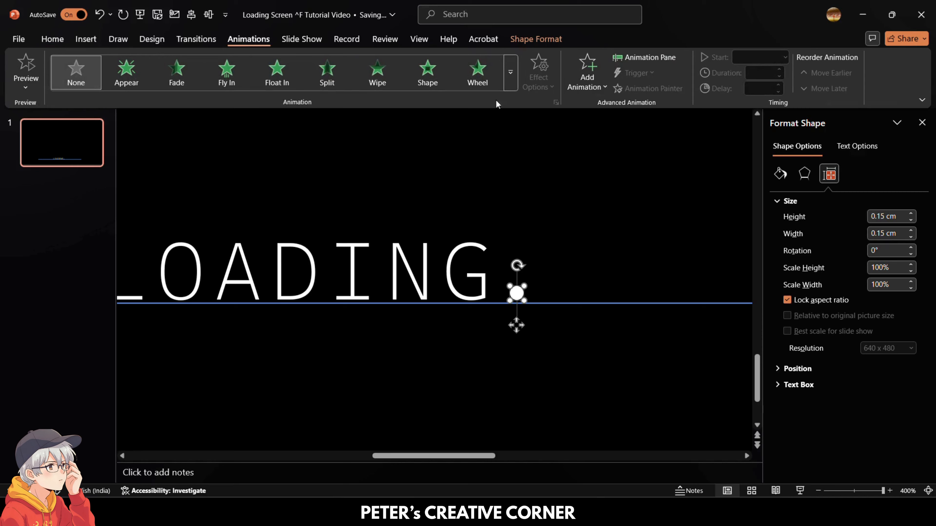
left_click(511, 73)
scroll(322, 209, "down", 2)
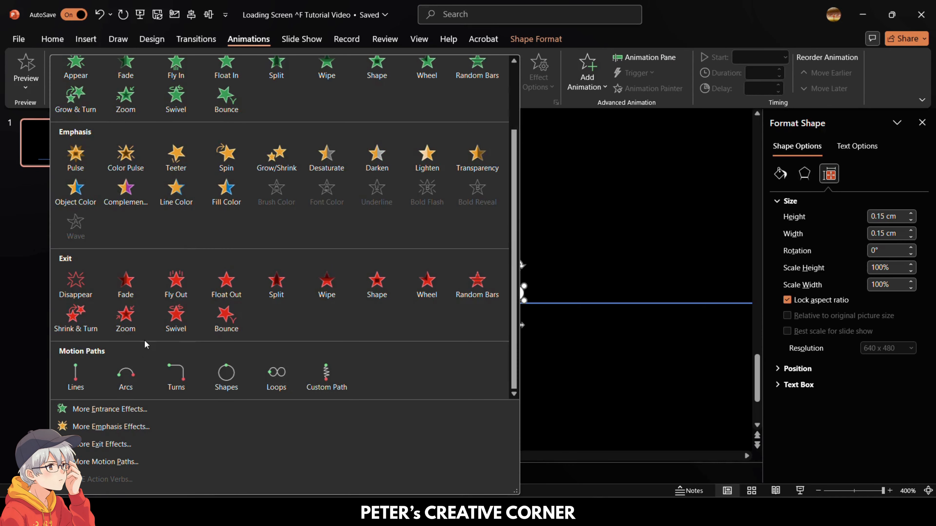
left_click(95, 371)
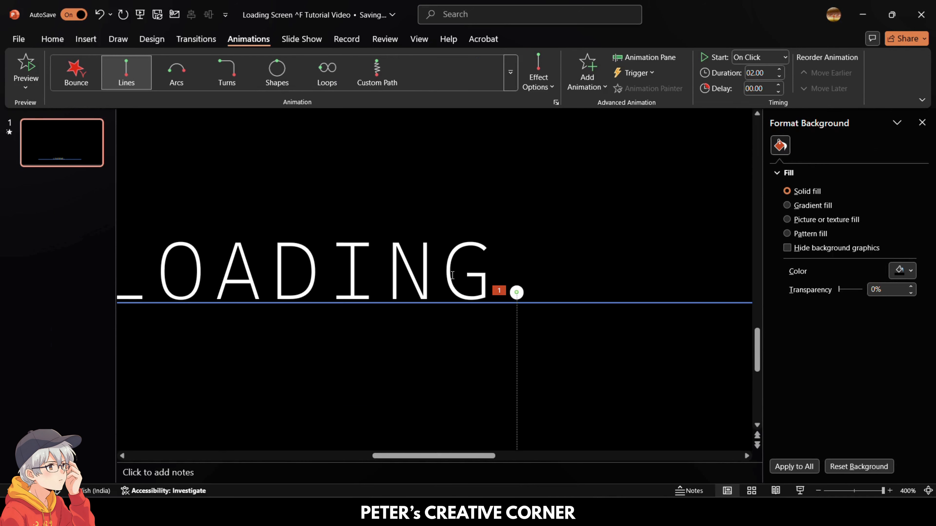
Move the motion path's start point above the LOADING text and raise its end point to the dot's level.
scroll(529, 257, "down", 3)
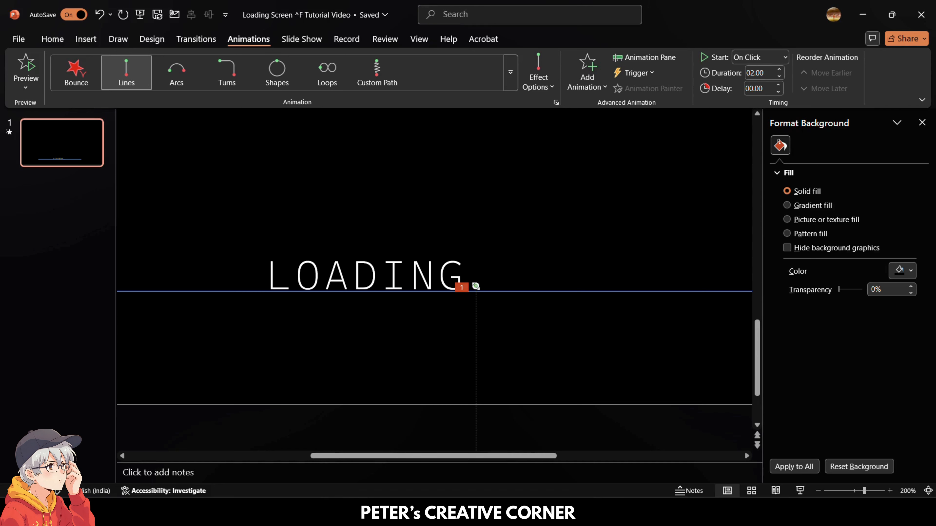
left_click_drag(475, 286, 476, 204)
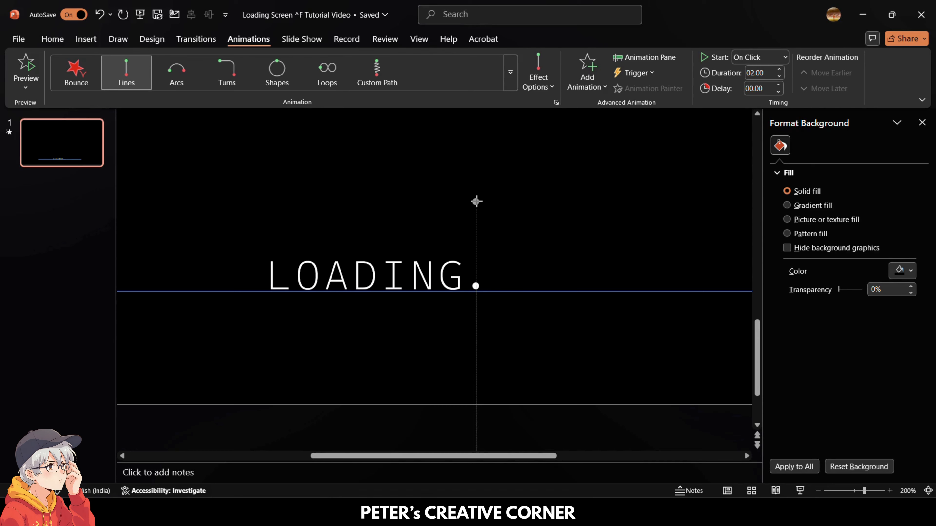
scroll(512, 314, "down", 2)
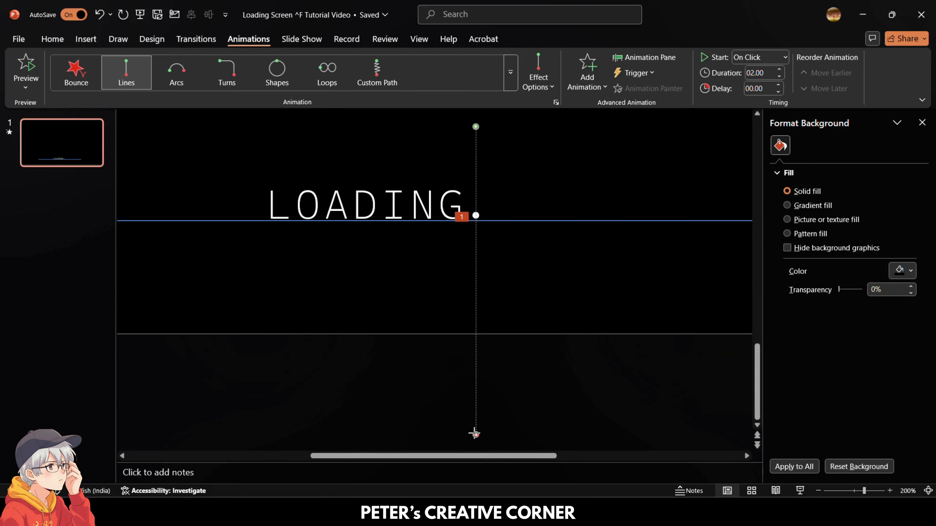
left_click_drag(475, 433, 507, 257)
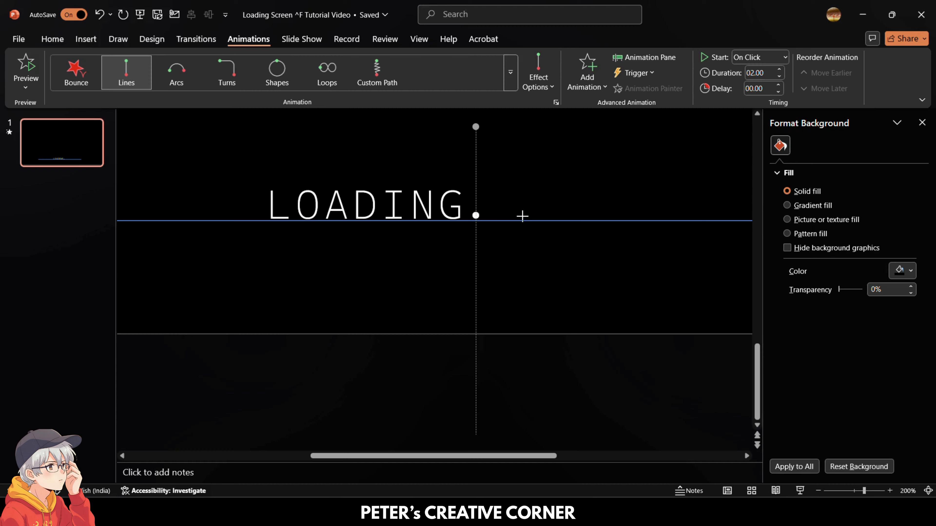
left_click_drag(522, 216, 522, 216)
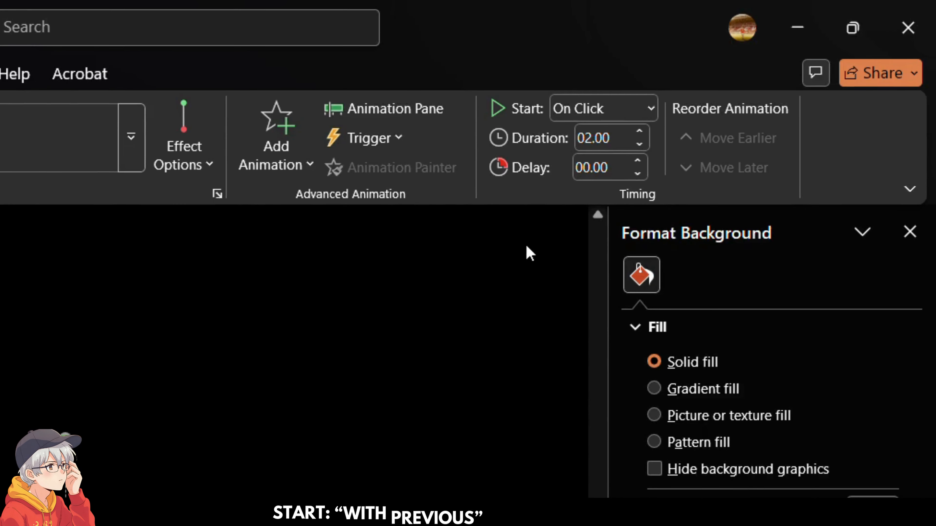
Set the dot's motion path animation to start With Previous with a duration of 0.75 seconds.
left_click(775, 57)
left_click(761, 90)
left_click(609, 140)
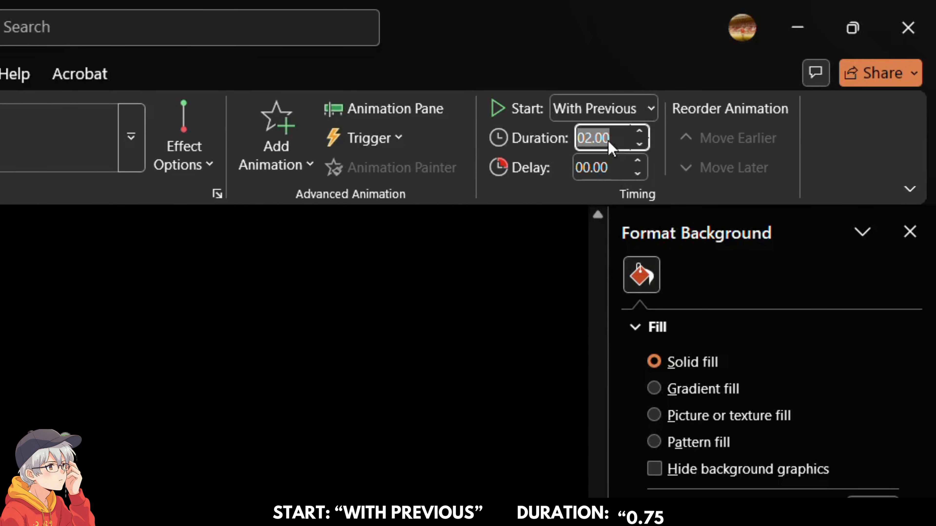
type("0.75")
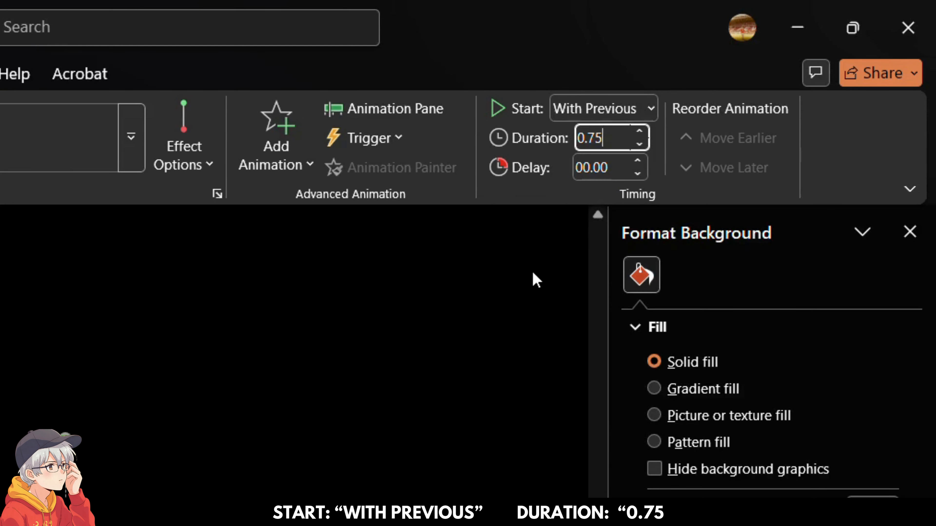
left_click(533, 274)
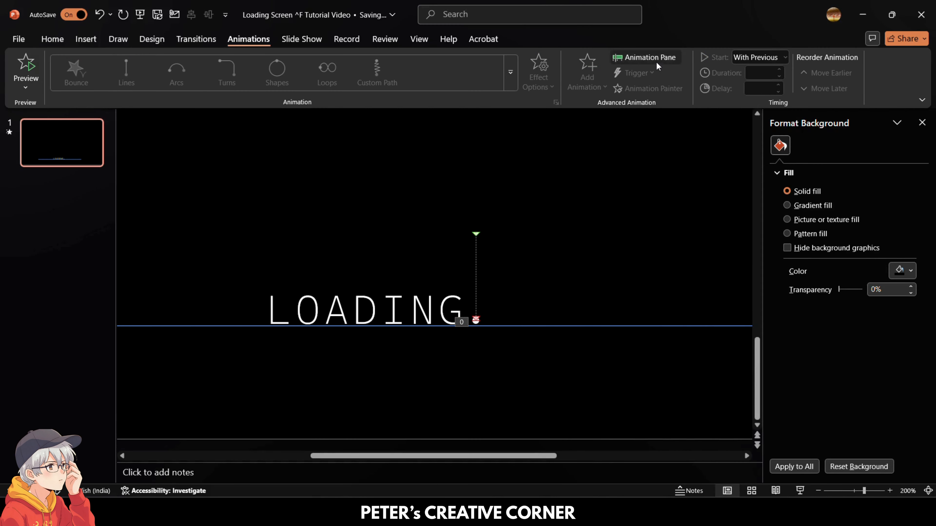
Set the dot's motion path effect to a smooth start of 0 sec and a smooth end of 0.39 sec.
left_click(656, 62)
left_click(823, 162)
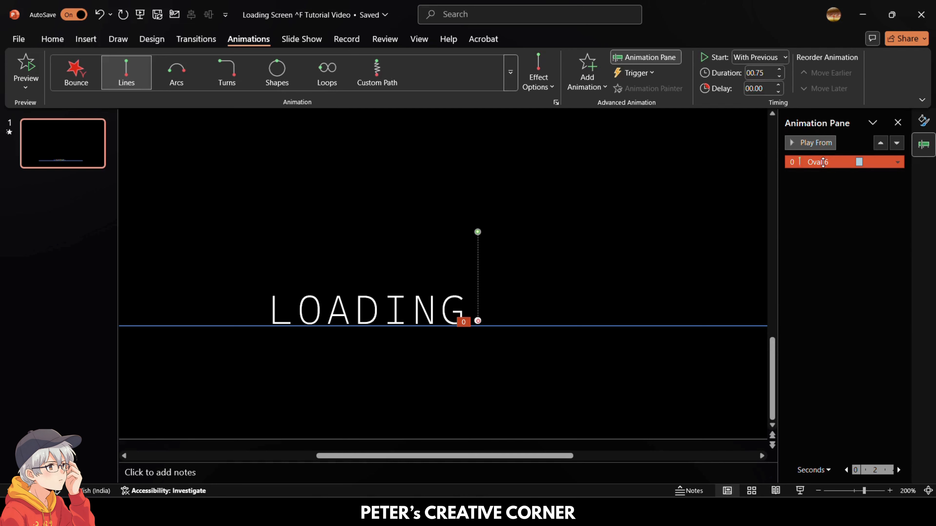
double_click(823, 162)
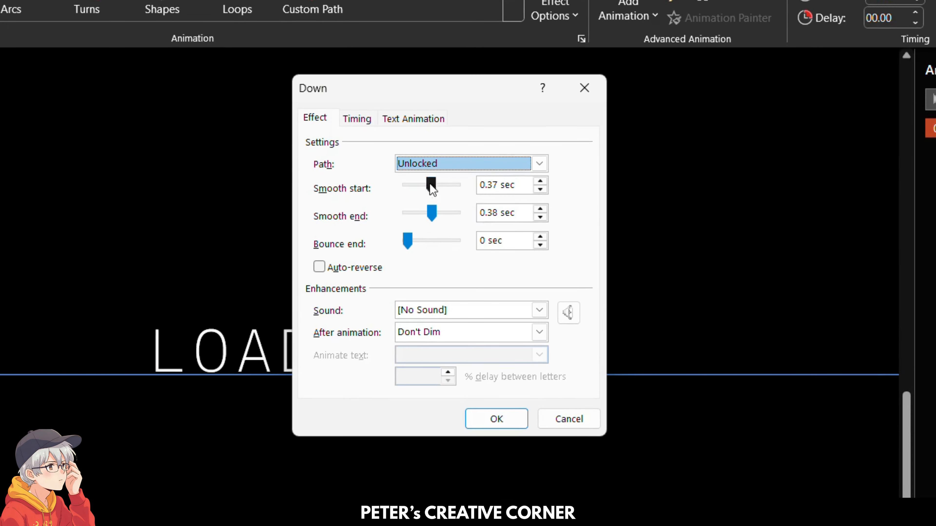
left_click_drag(431, 188, 389, 194)
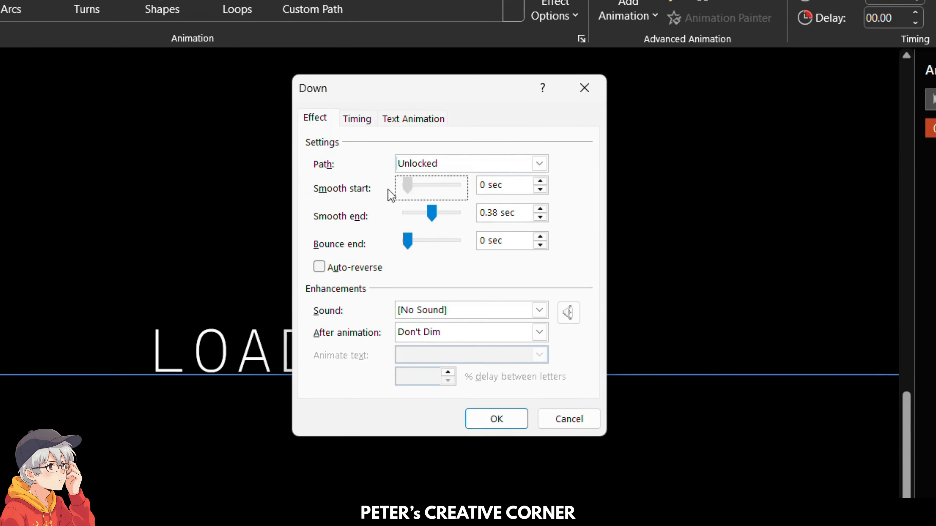
left_click(540, 208)
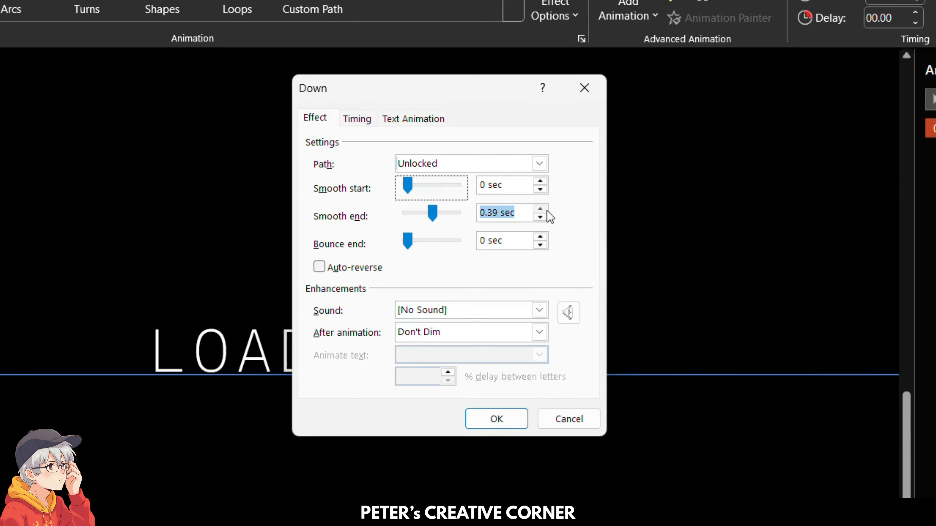
Set the dot's motion path animation to repeat Until End of Slide and apply the effect settings.
left_click(358, 122)
left_click(492, 214)
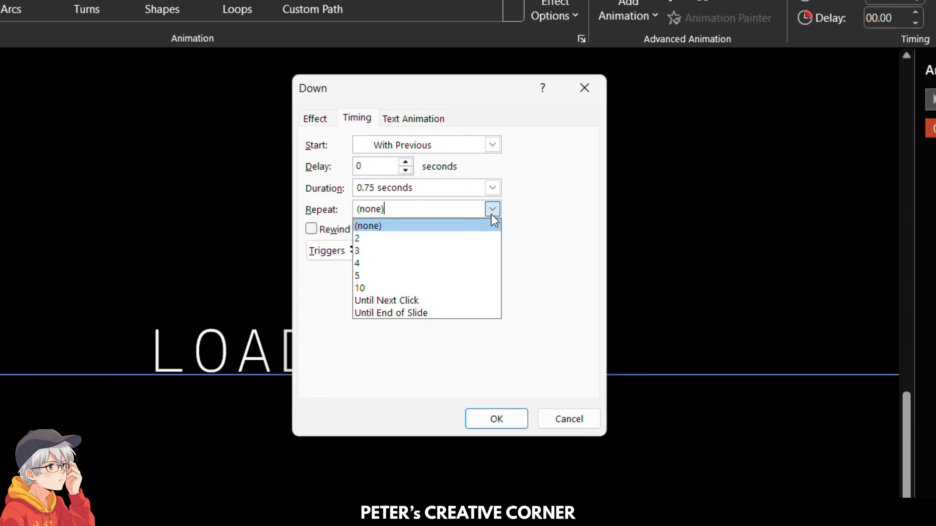
left_click(451, 327)
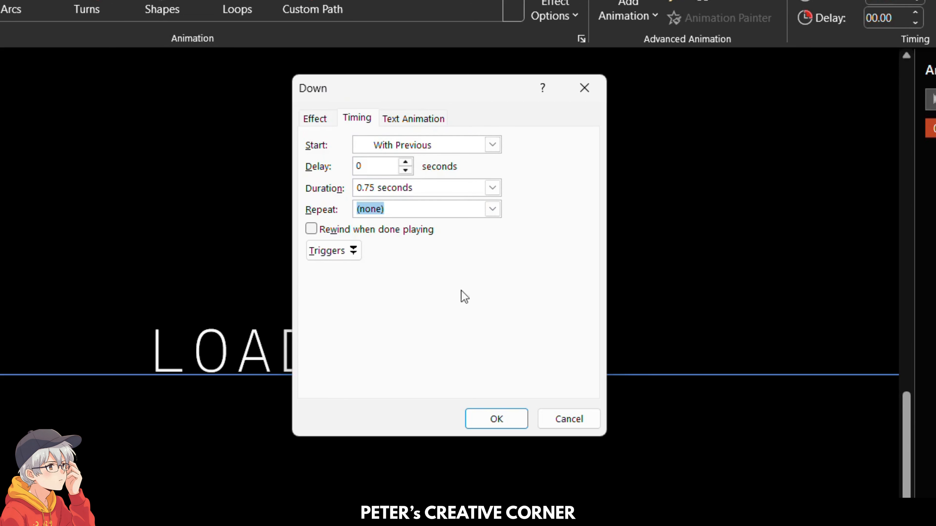
left_click(492, 209)
left_click(435, 314)
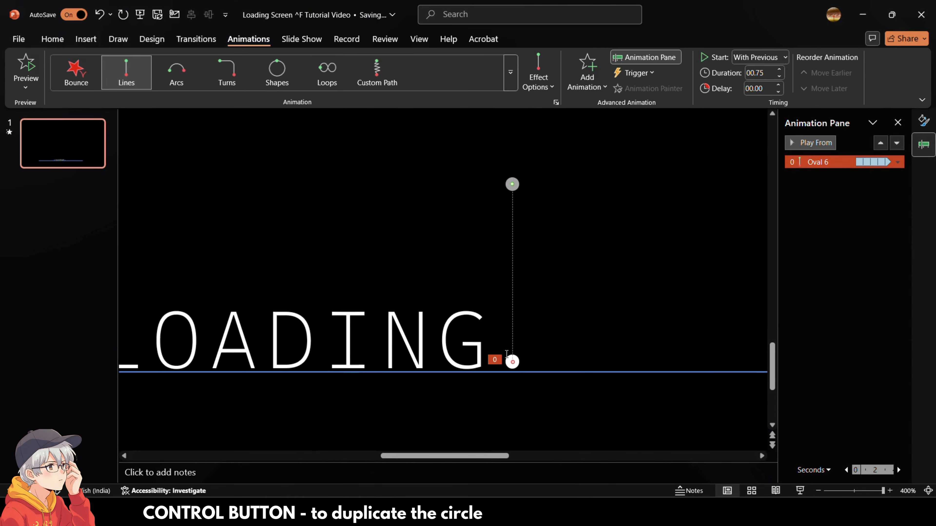
Duplicate the animated dot twice in a straight, evenly spaced row to make three dots after LOADING.
left_click(545, 339)
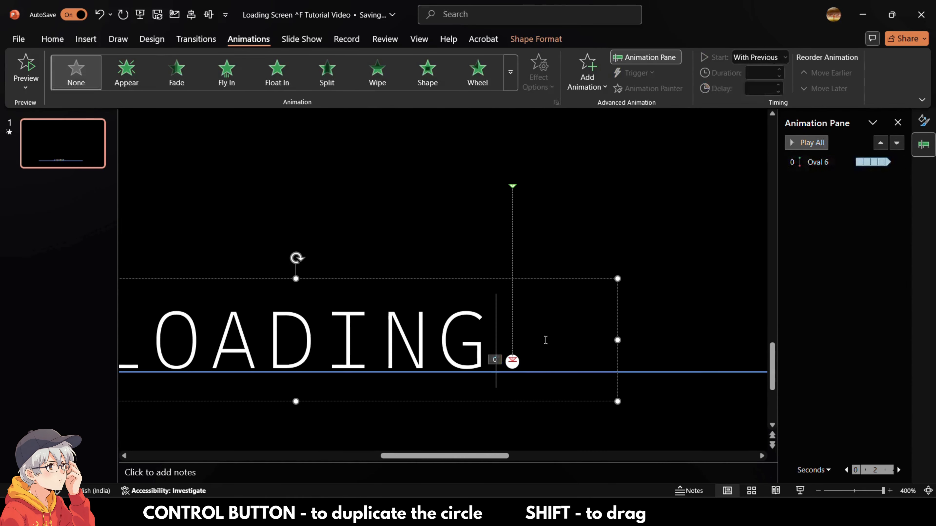
left_click(513, 363)
left_click_drag(515, 368, 559, 365)
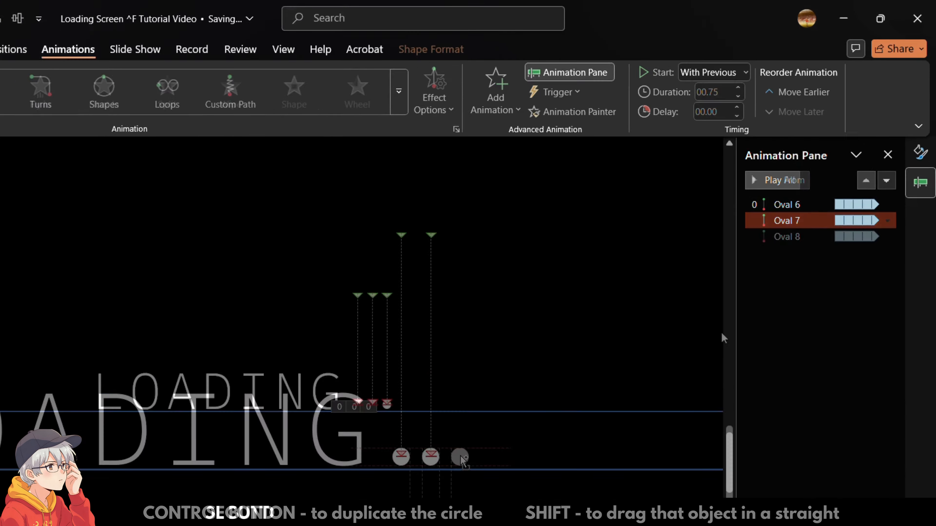
Set the animation delay to 0.1 seconds for the second dot and 0.2 seconds for the third dot.
left_click(817, 174)
left_click(767, 88)
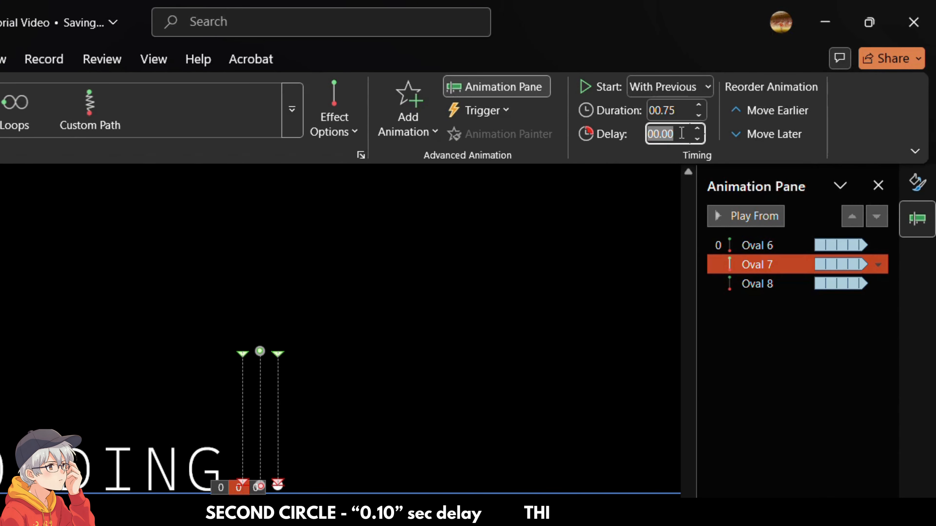
type("0.1")
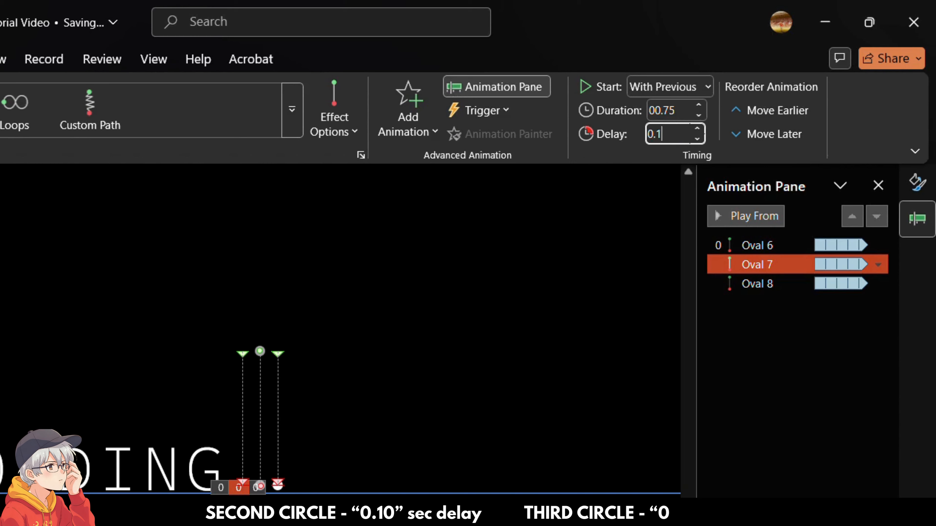
left_click(757, 283)
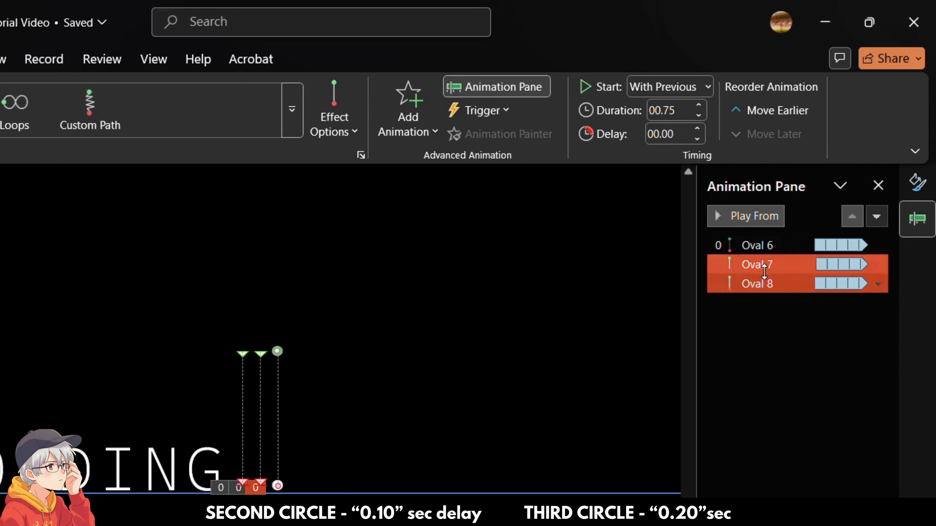
left_click(667, 134)
type("0.2")
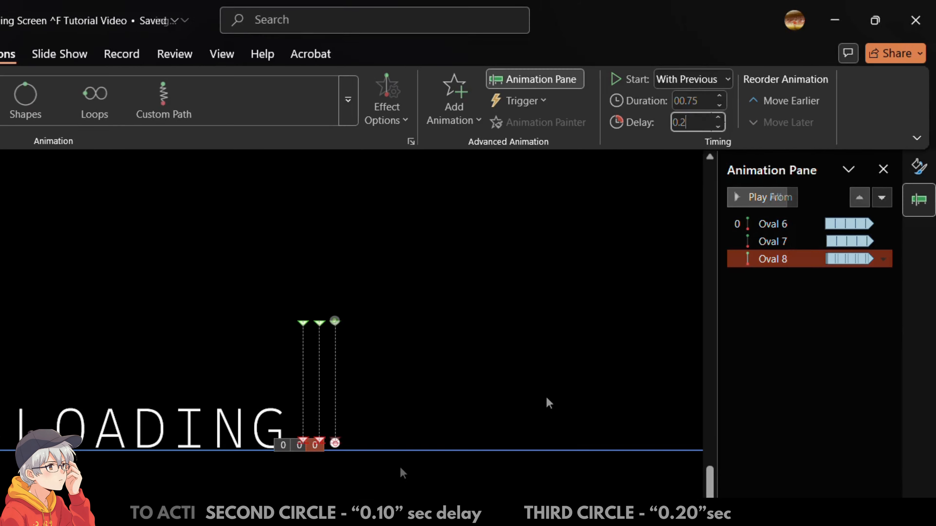
Delete the blue horizontal line under the LOADING text.
left_click(368, 499)
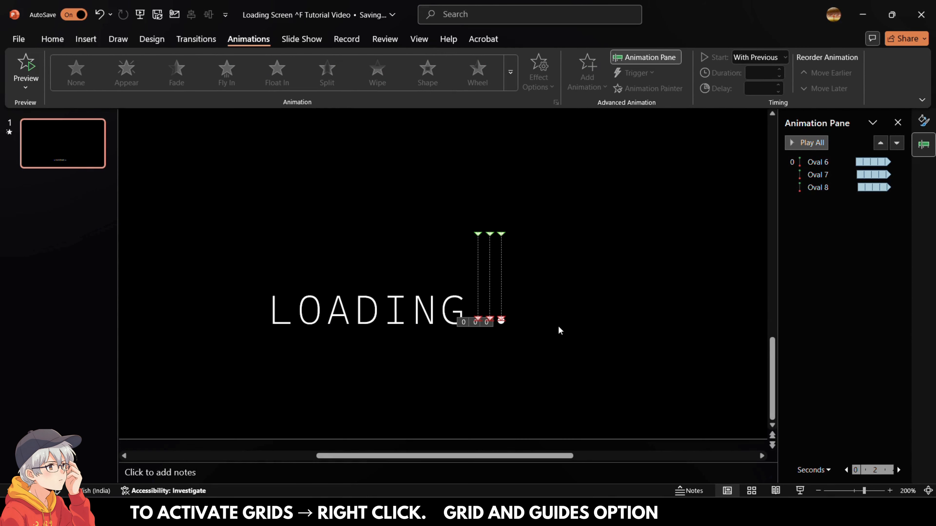
scroll(559, 330, "down", 8)
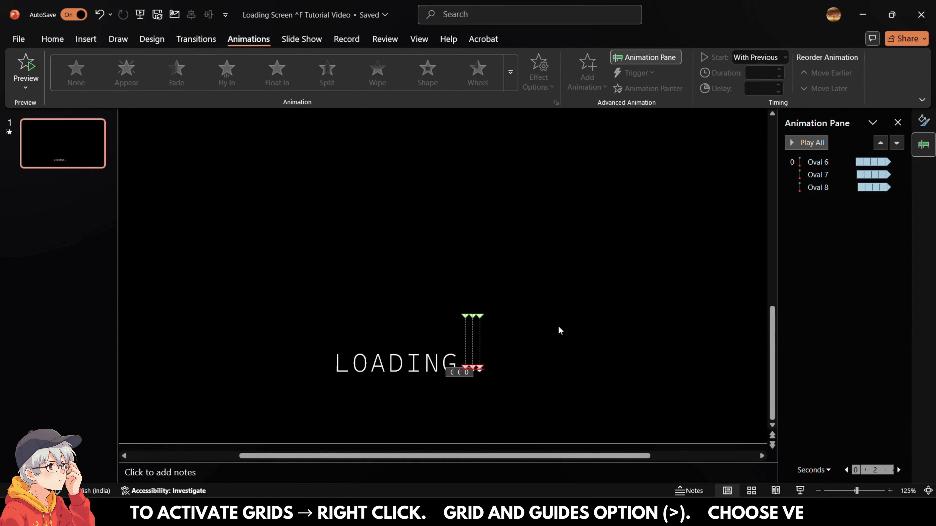
right_click(558, 330)
left_click(678, 265)
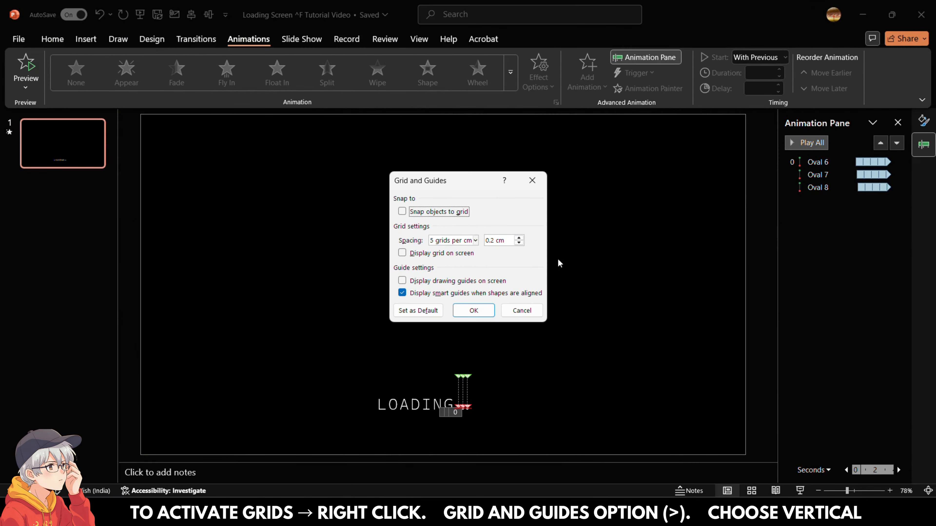
left_click(532, 180)
Add a vertical guide to the slide to mark its centre.
right_click(534, 182)
mouse_move(667, 291)
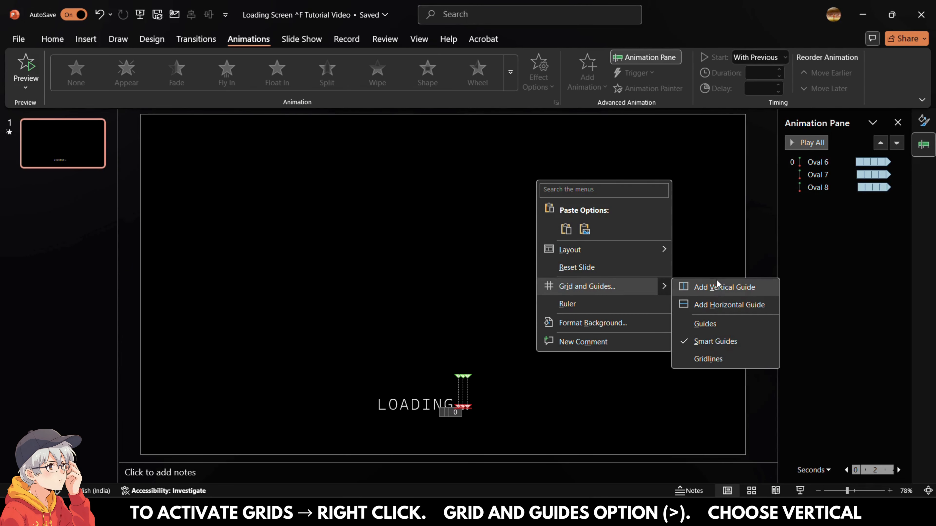
left_click(715, 287)
Move the LOADING text together with its three dots rightward so they are centred on the vertical guide.
left_click_drag(301, 339, 530, 429)
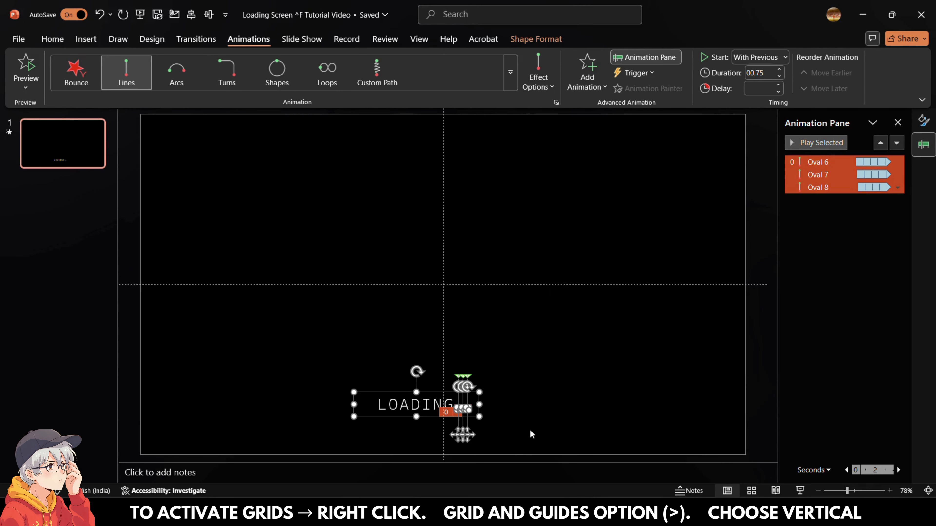
key("Right")
key("Right")
key("Right")
key("Right")
key("Right")
key("Right")
key("Right")
key("Right")
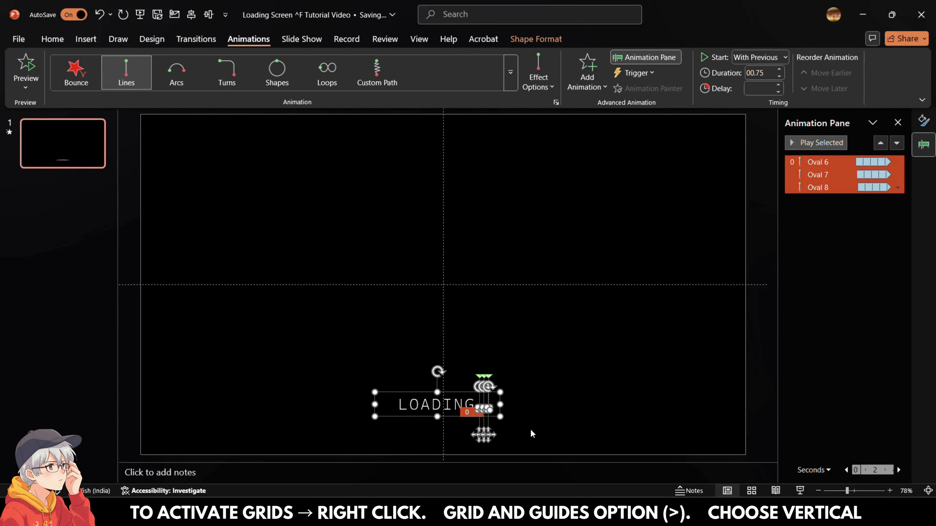
left_click(533, 432)
Hide the drawing guides on the slide.
right_click(571, 341)
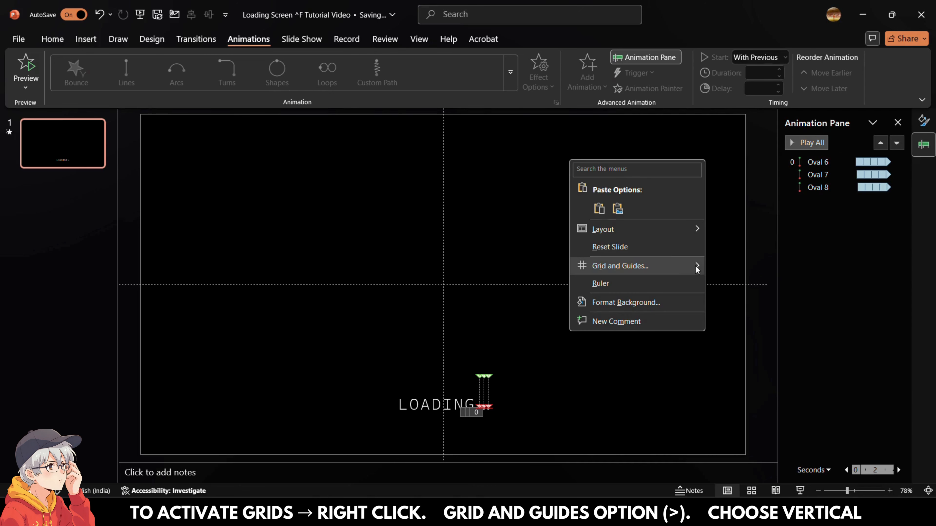
mouse_move(697, 266)
left_click(716, 304)
Draw a thin rectangle as a loading bar just below LOADING, slightly wider than the text with its dots.
left_click(85, 39)
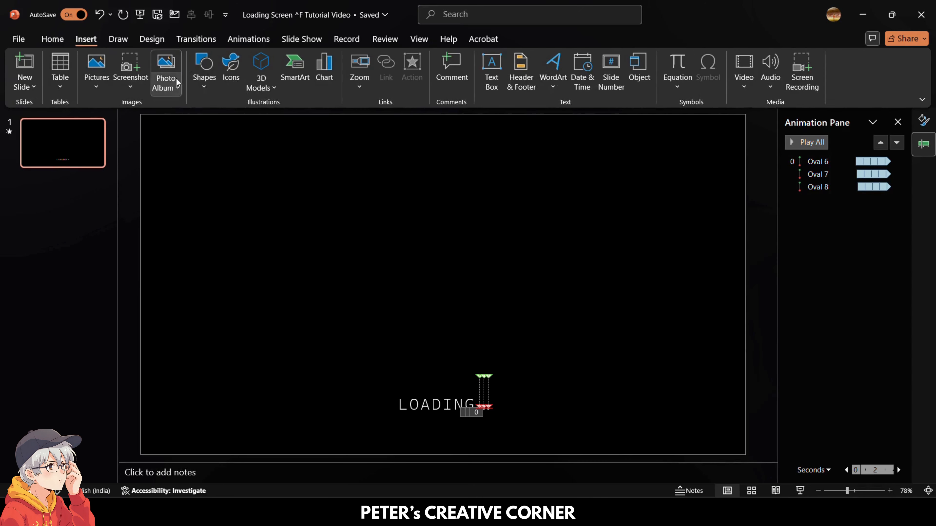
left_click(205, 80)
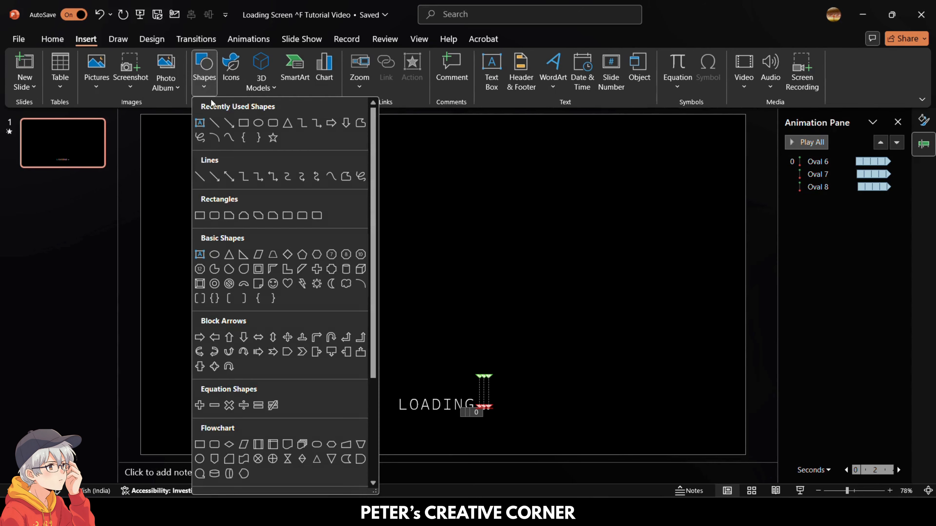
left_click(244, 123)
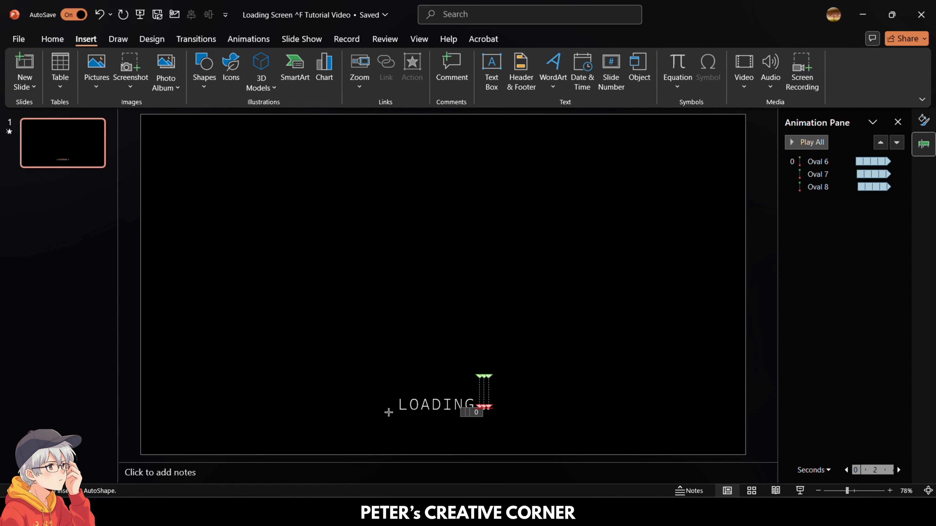
left_click_drag(388, 416, 497, 422)
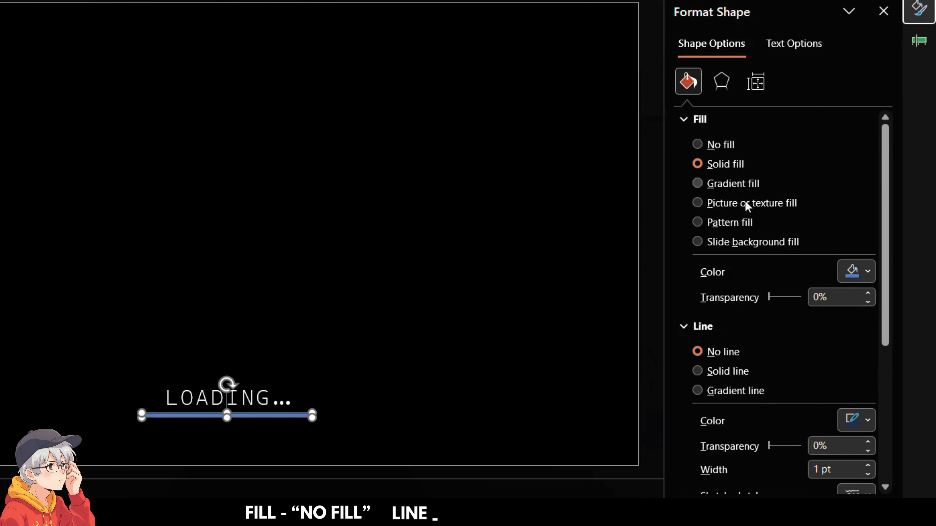
Format the loading bar rectangle with no fill and a solid white outline.
left_click(734, 369)
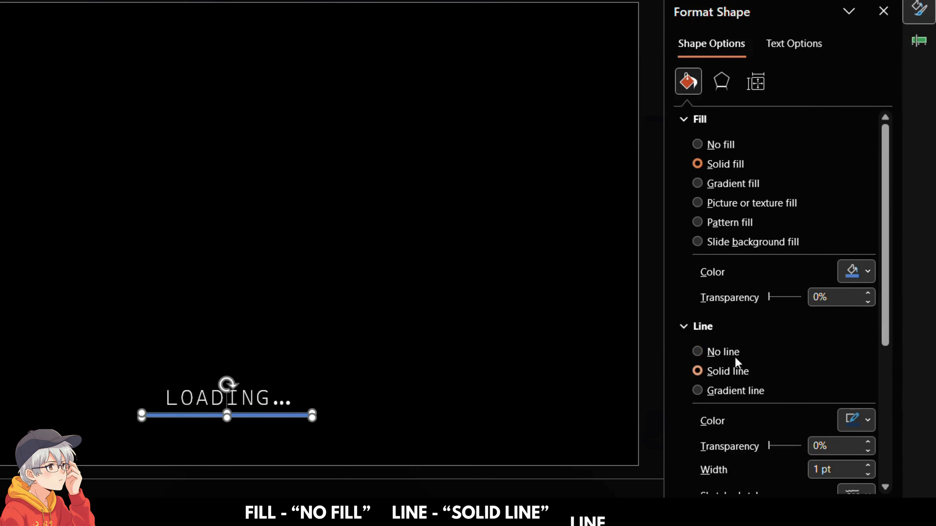
left_click(719, 146)
left_click(859, 363)
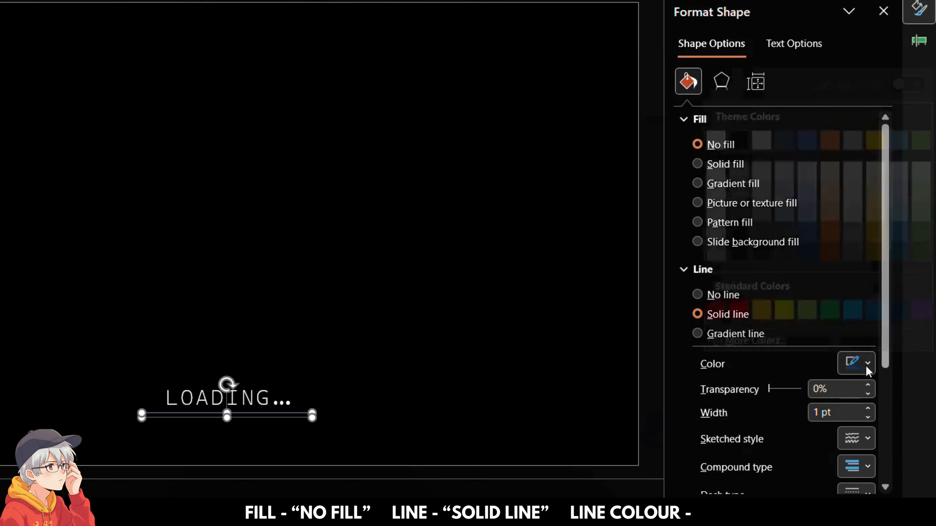
left_click(717, 121)
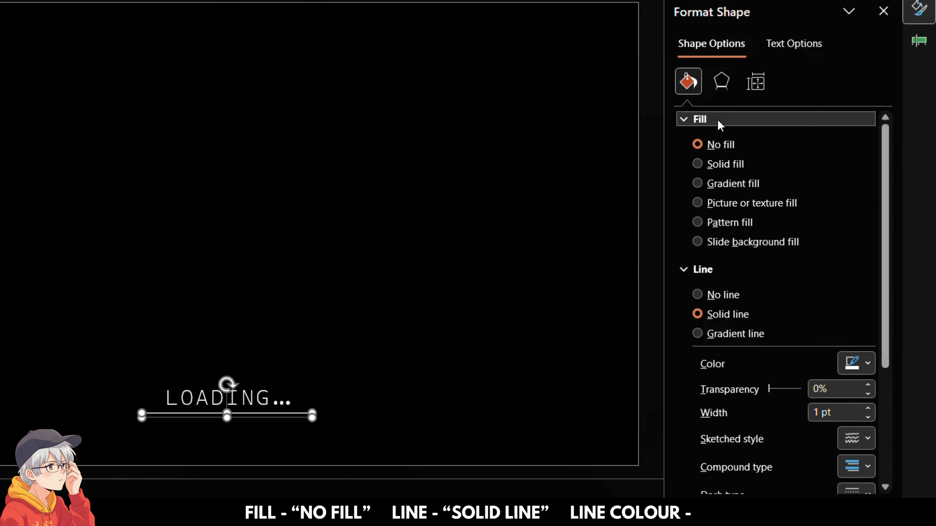
left_click(527, 330)
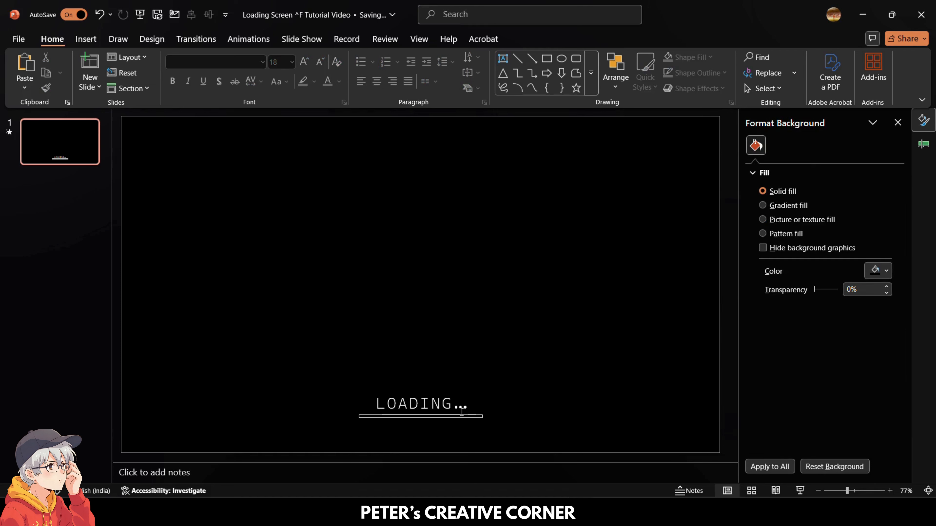
Duplicate the outlined loading bar and place the copy end to end on the original's left side.
left_click(461, 415)
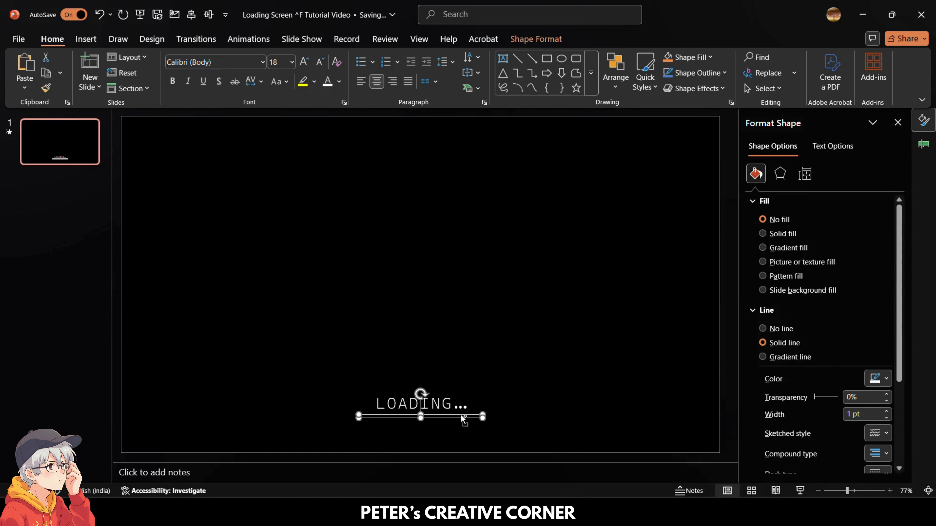
left_click_drag(335, 420, 337, 420)
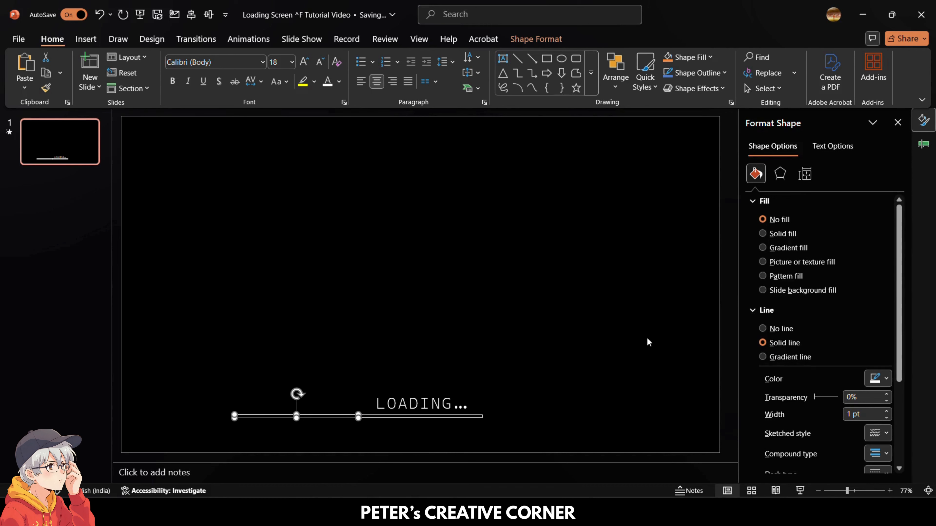
Format the duplicated loading bar with a solid white fill and no outline.
left_click(797, 234)
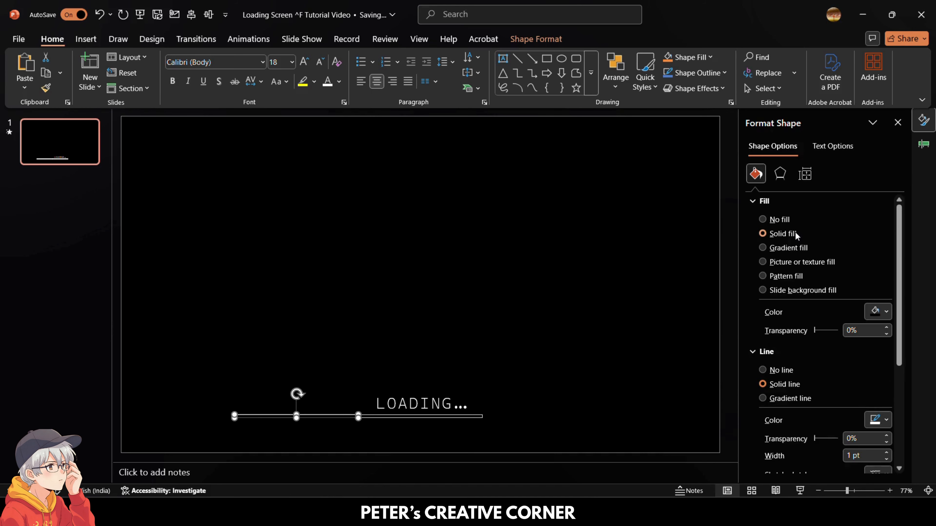
left_click(770, 371)
left_click(876, 312)
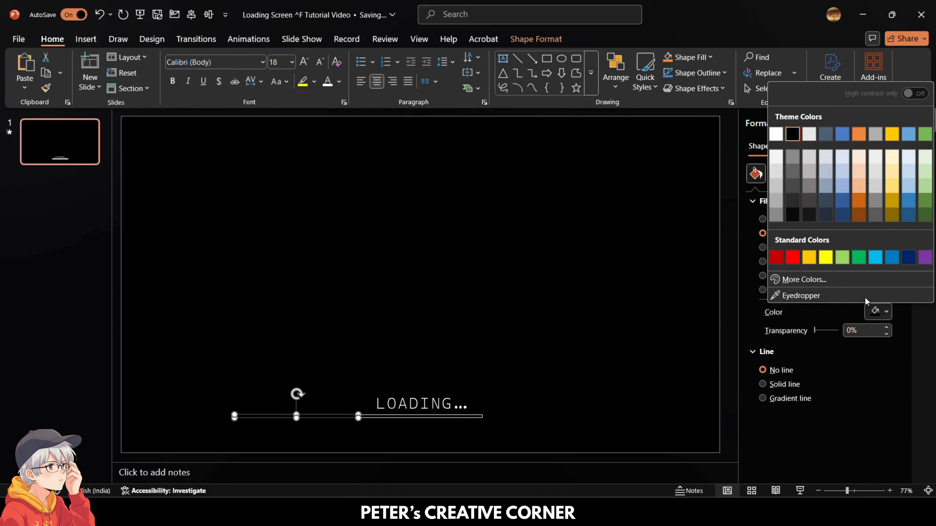
left_click(776, 137)
left_click(432, 297)
Nudge the white bar horizontally so it sits just left of the outlined bar with a very small gap.
scroll(267, 380, "up", 5)
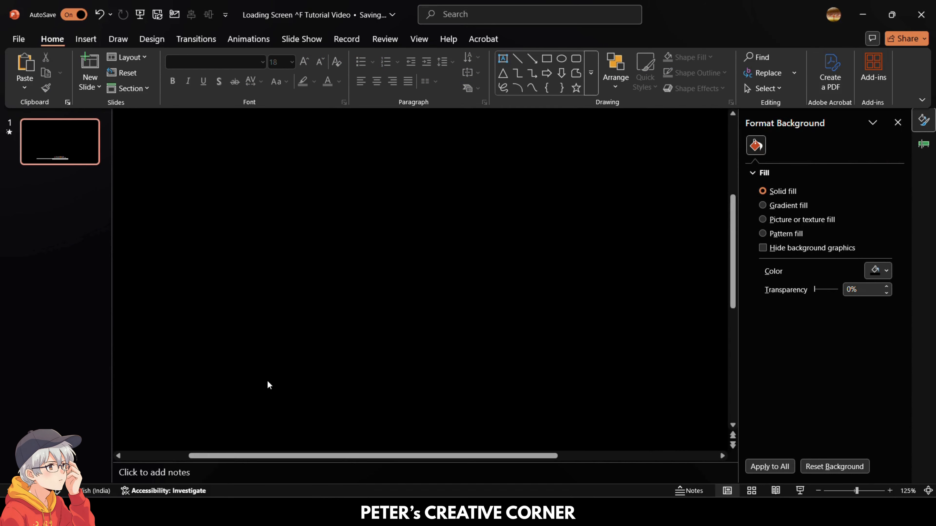
scroll(268, 382, "down", 5)
left_click(269, 394)
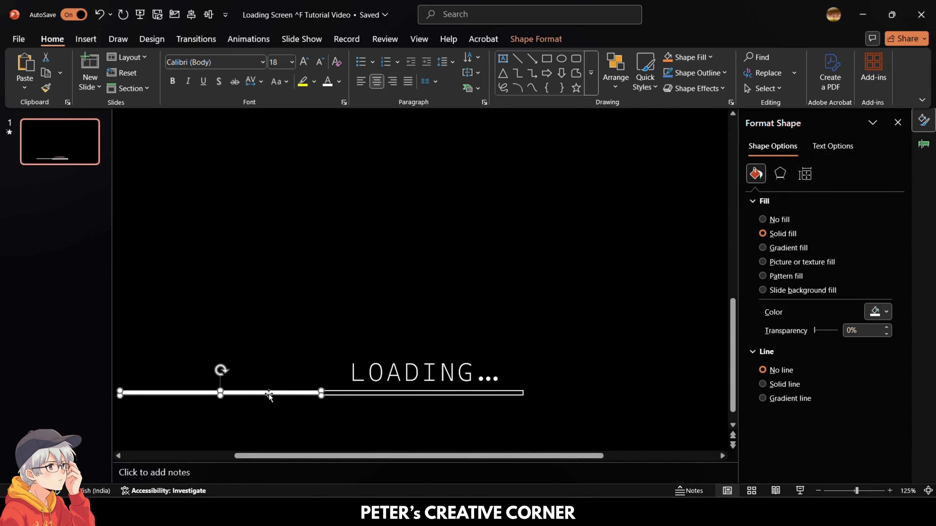
key("Right")
key("Right")
key("Right")
key("Right")
key("Right")
key("Right")
key("Right")
key("Right")
key("Right")
key("Right")
key("Right")
key("Right")
key("Right")
key("Right")
key("Right")
key("Right")
key("Right")
key("Right")
key("Right")
key("Right")
key("Left")
key("Left")
key("Left")
key("Left")
key("Left")
key("Left")
key("Left")
key("Left")
key("Left")
key("Left")
key("Left")
key("Left")
key("Left")
key("Left")
key("Left")
key("Left")
key("Left")
key("Left")
key("Left")
key("Left")
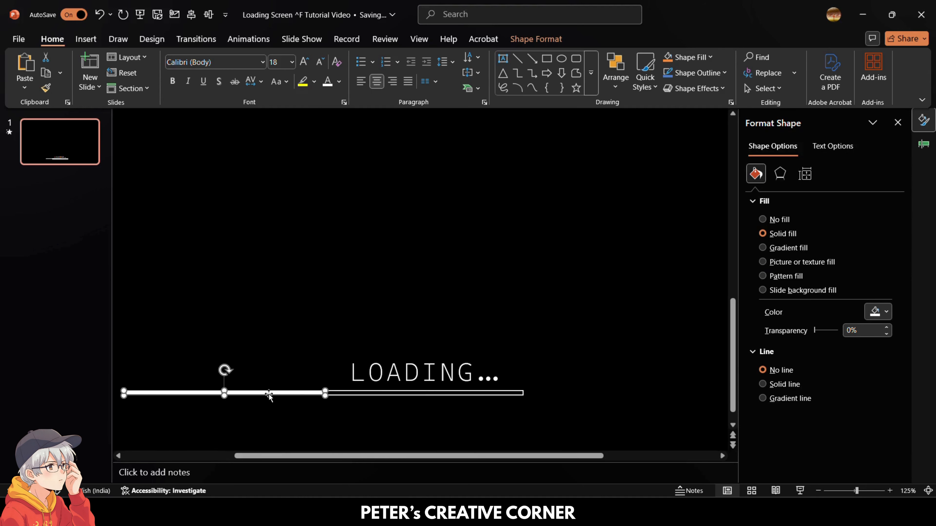
key("Left")
key("Left")
key("Left")
key("Left")
key("Left")
key("Left")
key("Left")
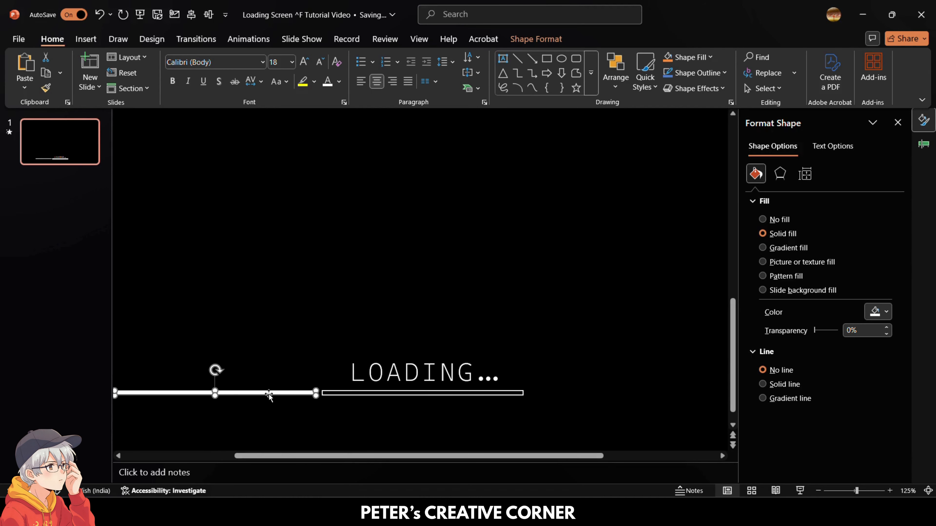
key("Right")
key("Right")
left_click(306, 368)
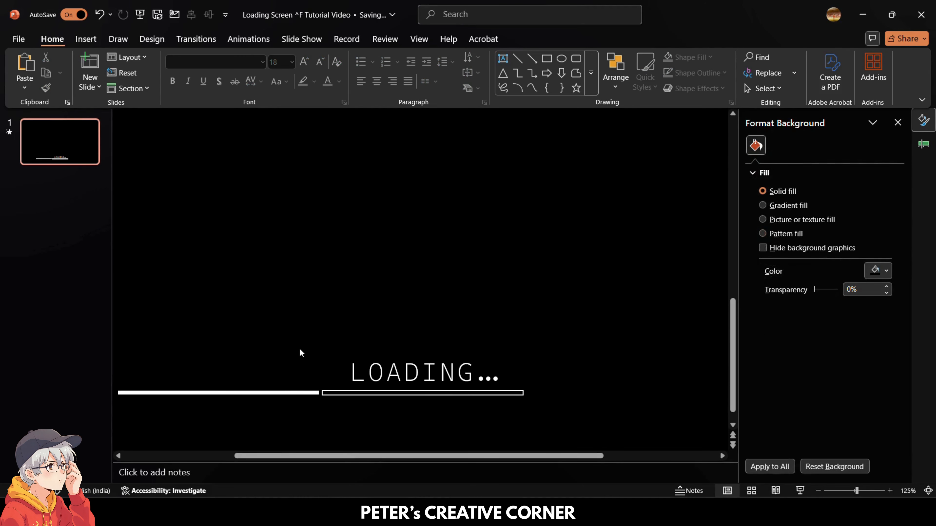
Apply a Lines motion path animation to the white bar and set its direction to Right.
left_click(284, 393)
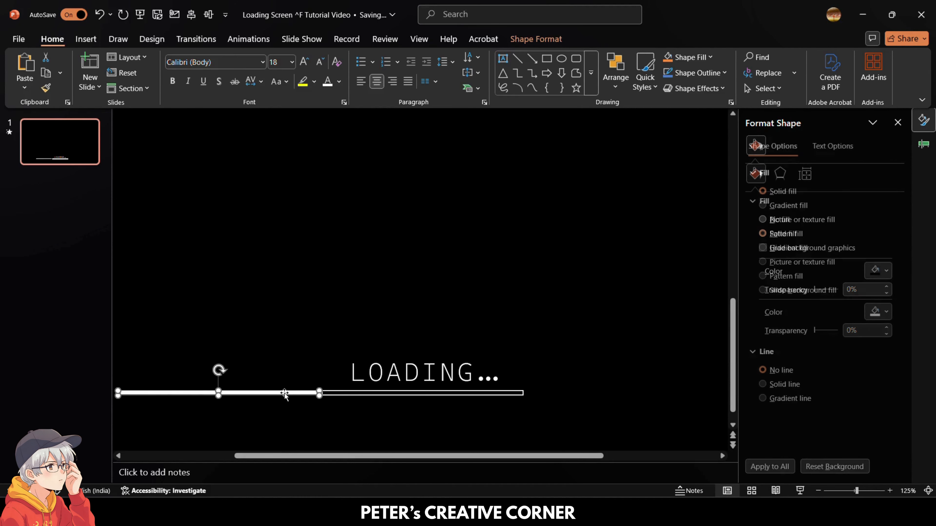
left_click(248, 40)
left_click(510, 72)
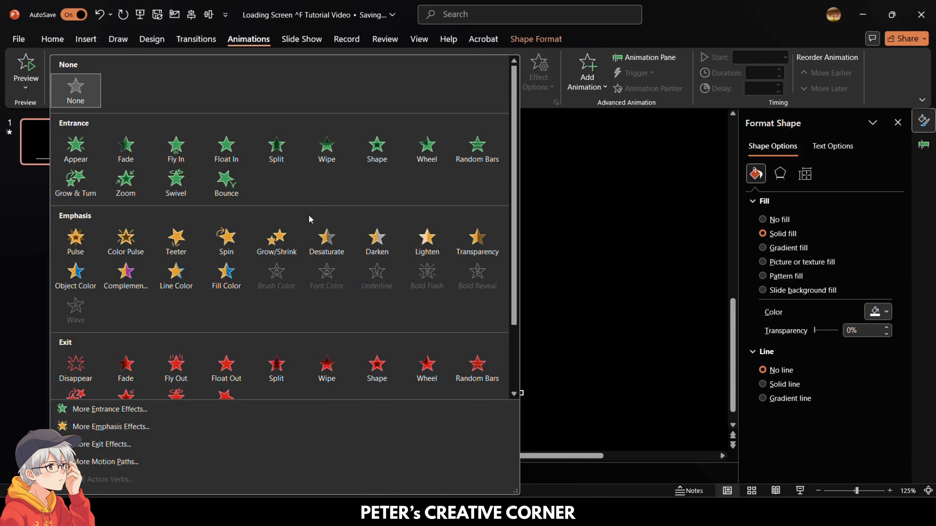
scroll(189, 334, "down", 2)
left_click(77, 387)
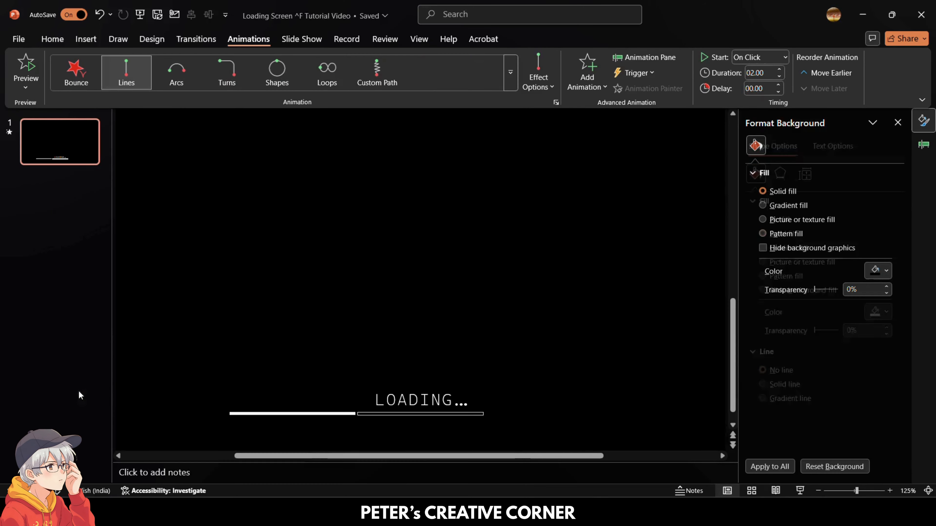
left_click(550, 86)
left_click(570, 191)
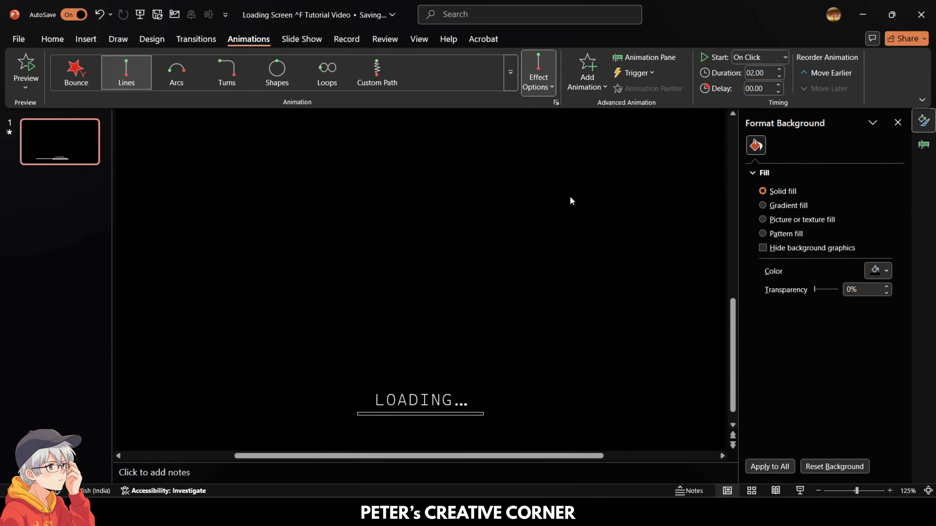
Set the white bar's animation to start With Previous, with a 6-second duration and a 0.75-second delay.
left_click(765, 58)
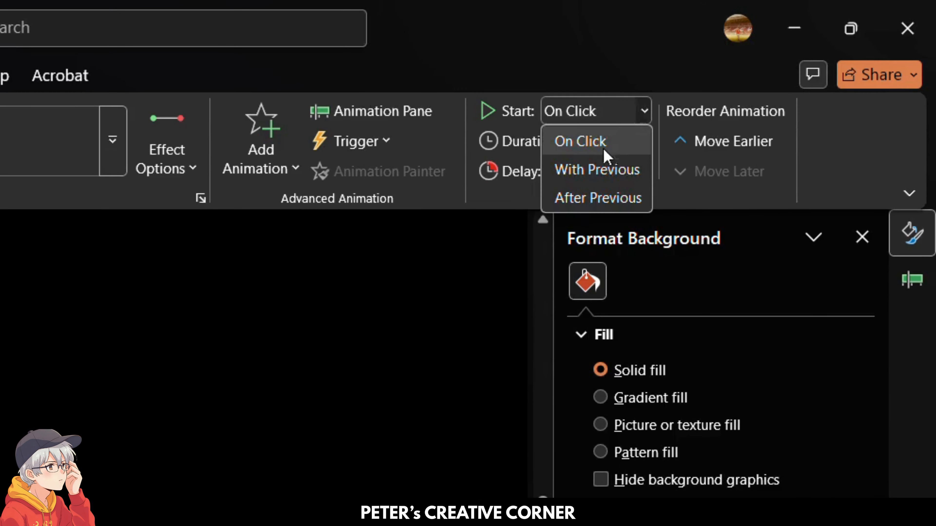
left_click(597, 170)
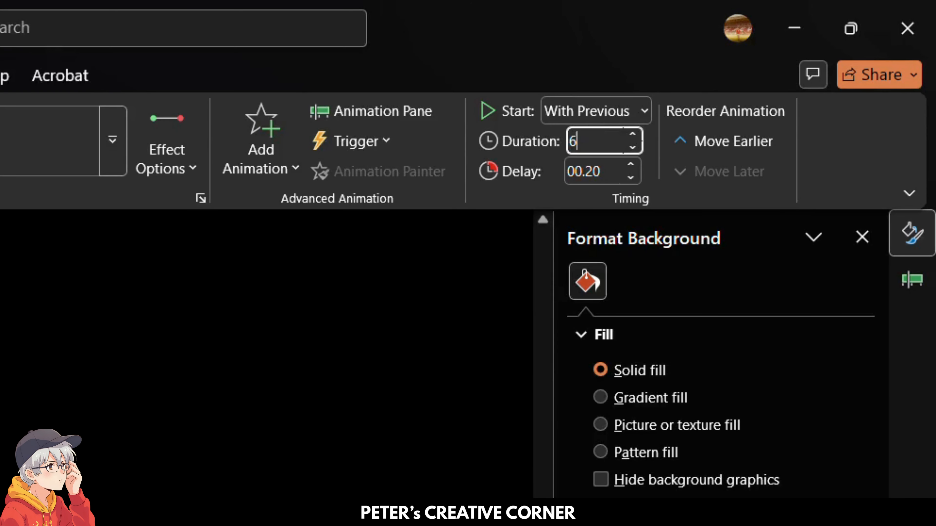
left_click(623, 142)
type("6")
left_click(602, 169)
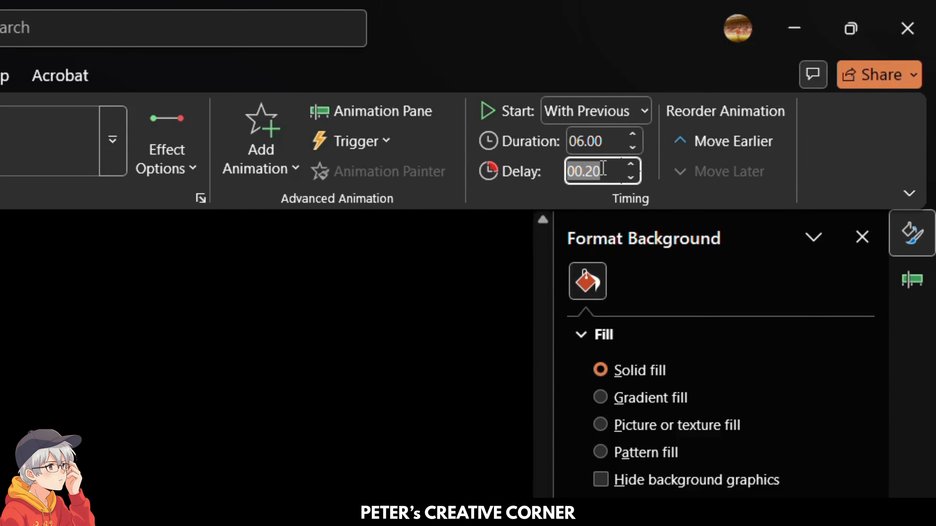
type("0.7")
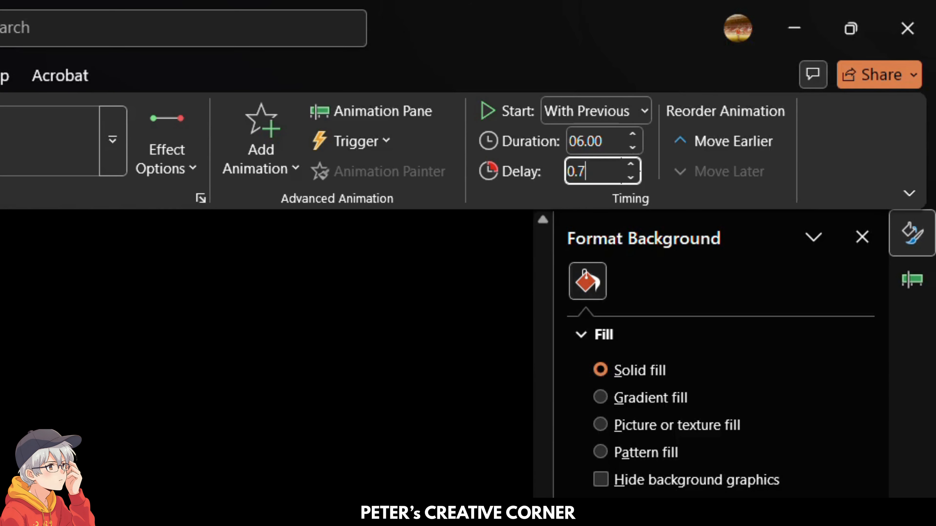
type("5")
left_click(329, 304)
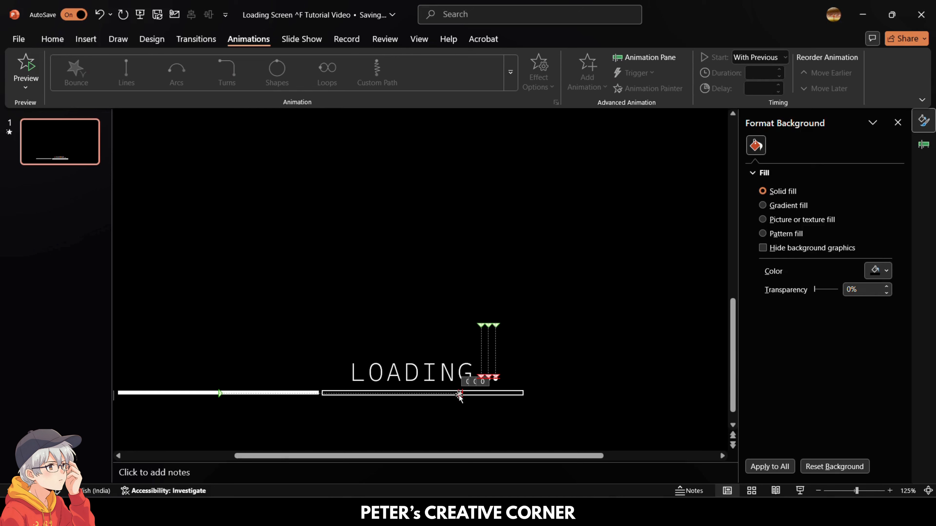
Move the motion path's endpoint so the white bar ends exactly over the outlined bar, and play the slide show to check it.
left_click(458, 394)
left_click_drag(460, 394, 443, 395)
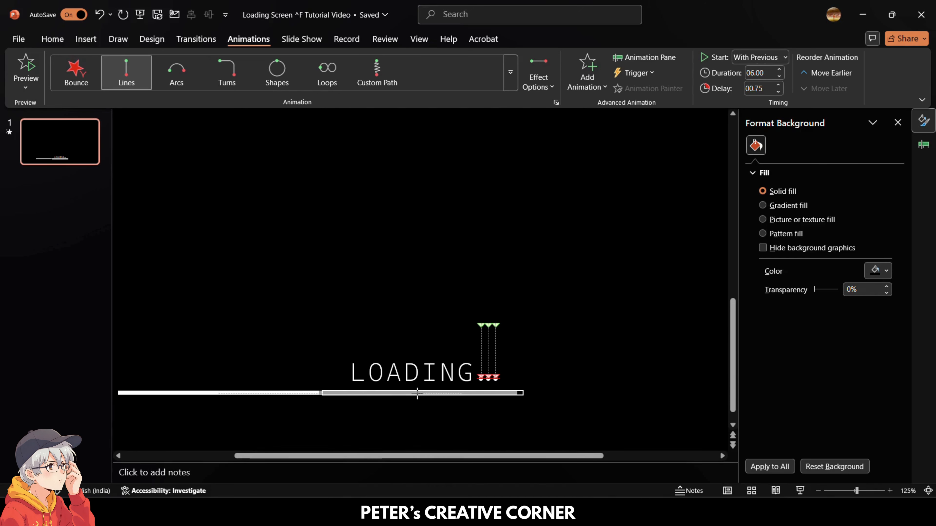
left_click_drag(421, 394, 423, 394)
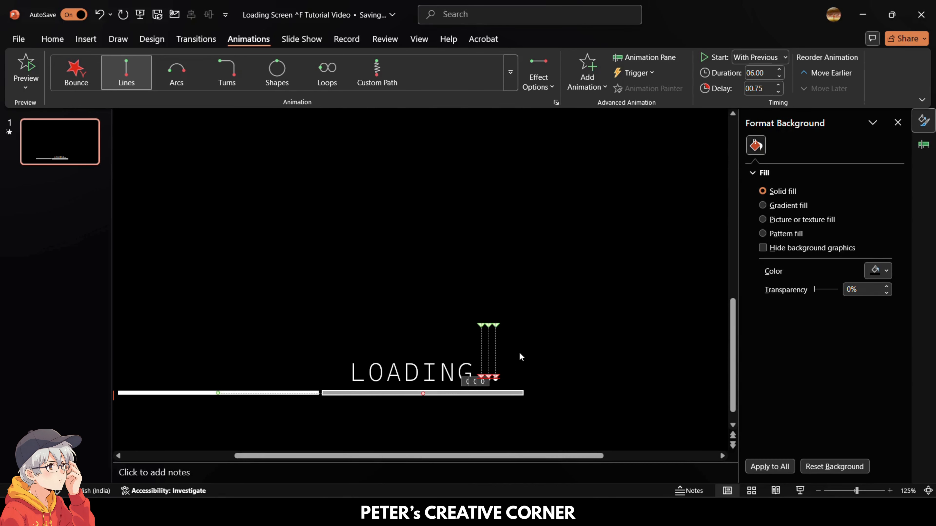
left_click(644, 179)
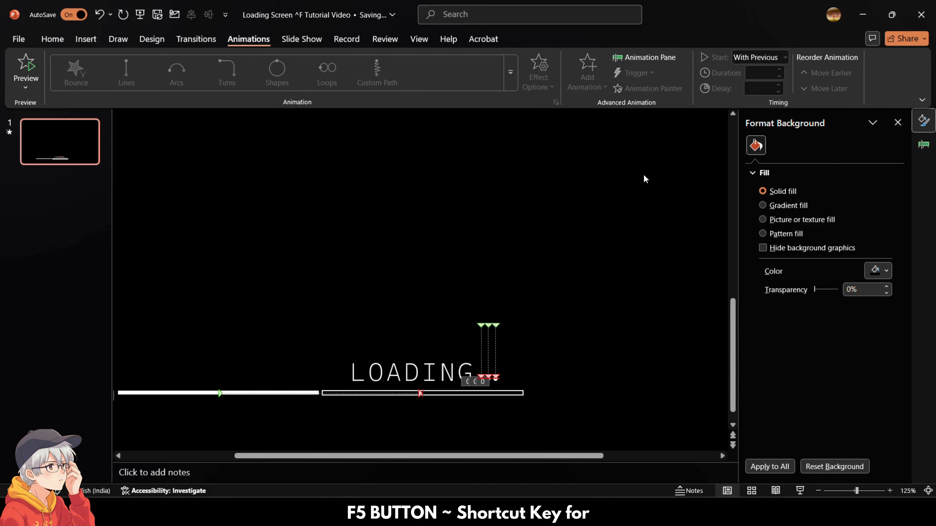
left_click(802, 490)
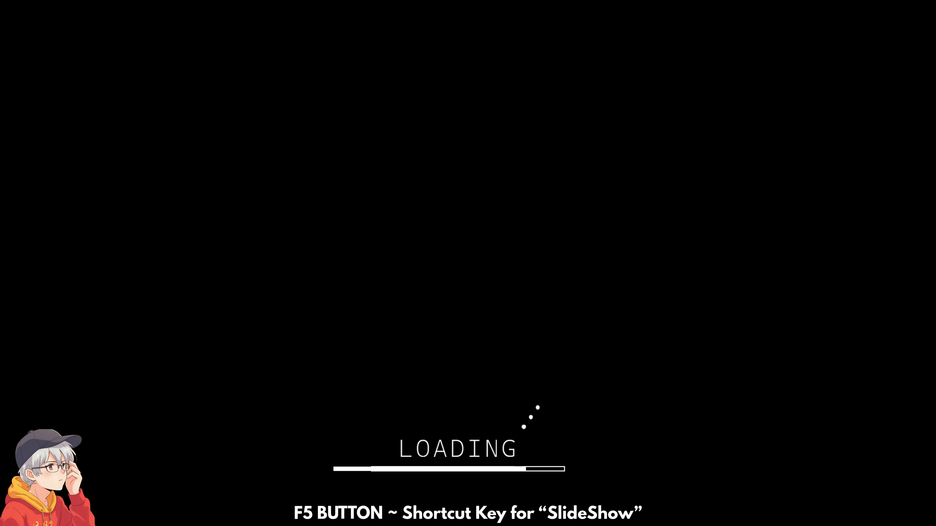
key("Escape")
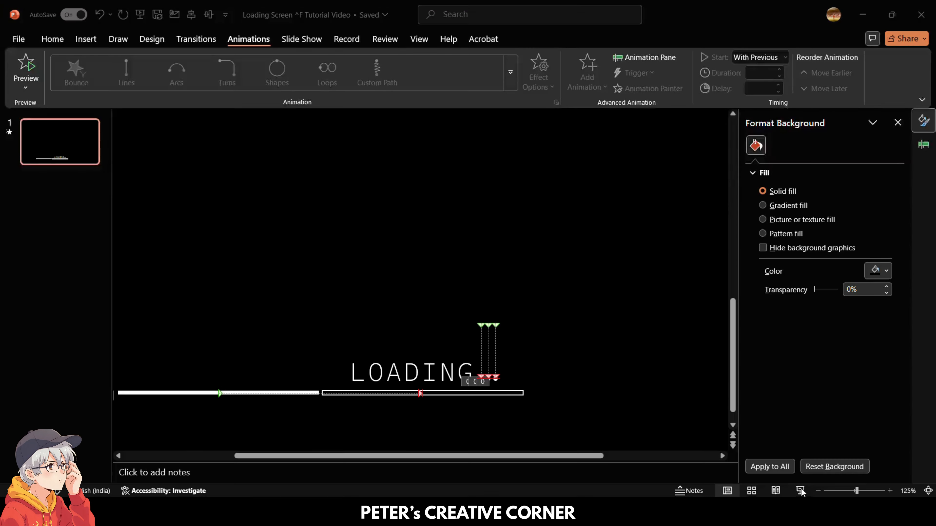
Draw a rectangle about 1.58 cm high and 0.81 cm wide directly above the three dots.
left_click(85, 39)
left_click(204, 80)
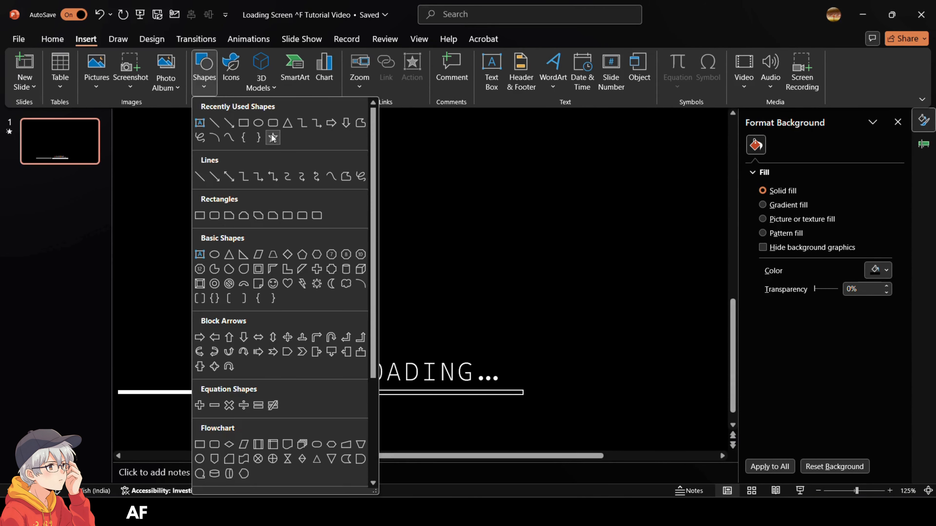
left_click(273, 139)
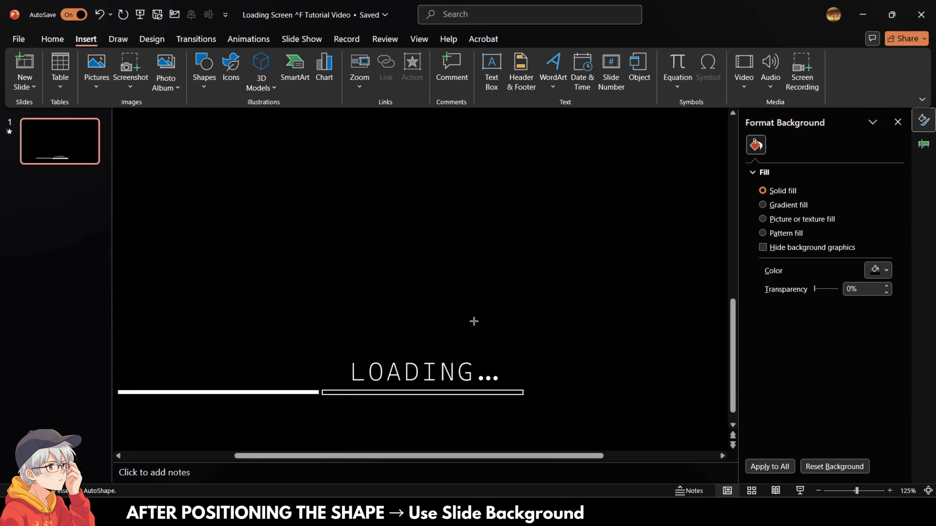
left_click_drag(478, 321, 502, 375)
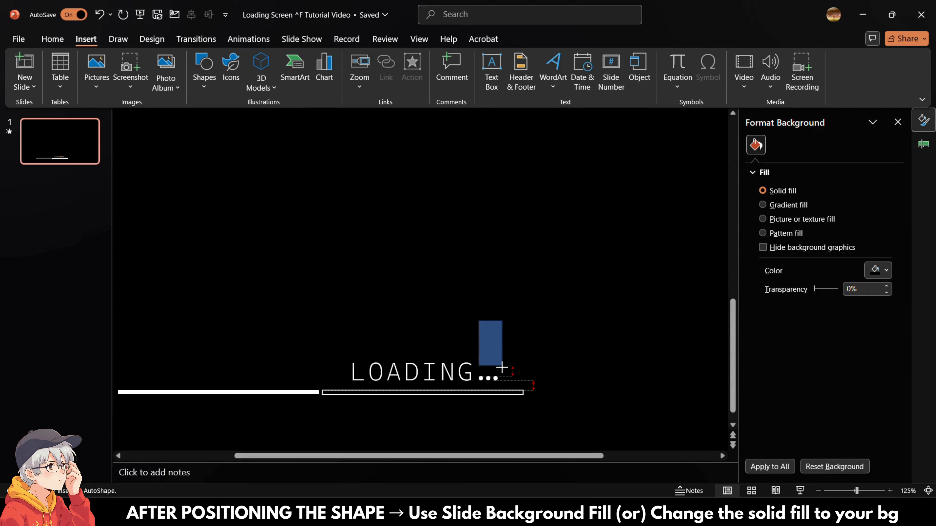
left_click_drag(502, 367, 502, 366)
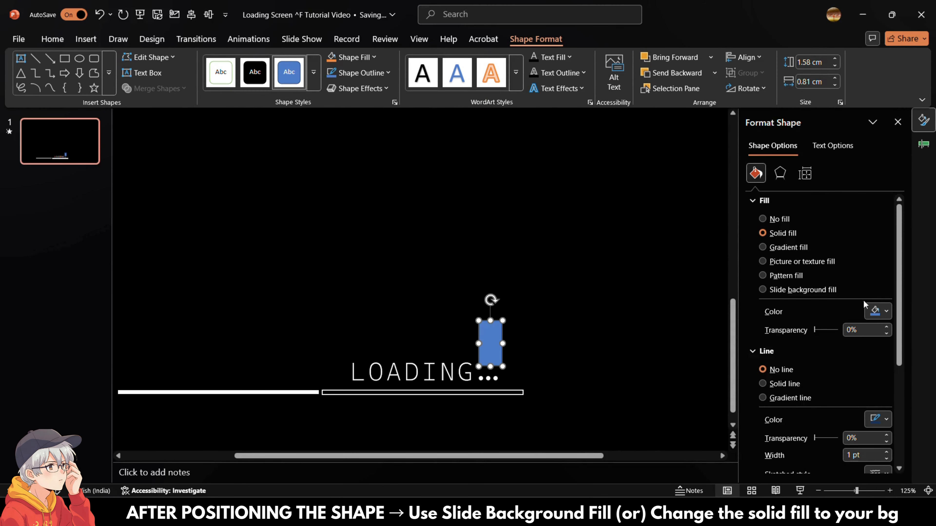
Nudge the blue rectangle slightly left so it is centred over the three dots.
left_click(875, 310)
left_click(825, 314)
scroll(558, 349, "up", 2)
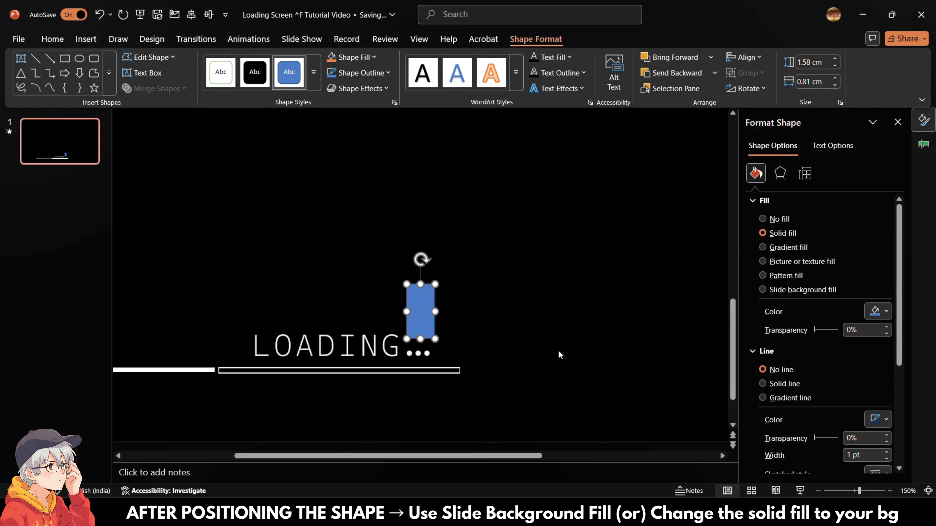
scroll(558, 350, "up", 2)
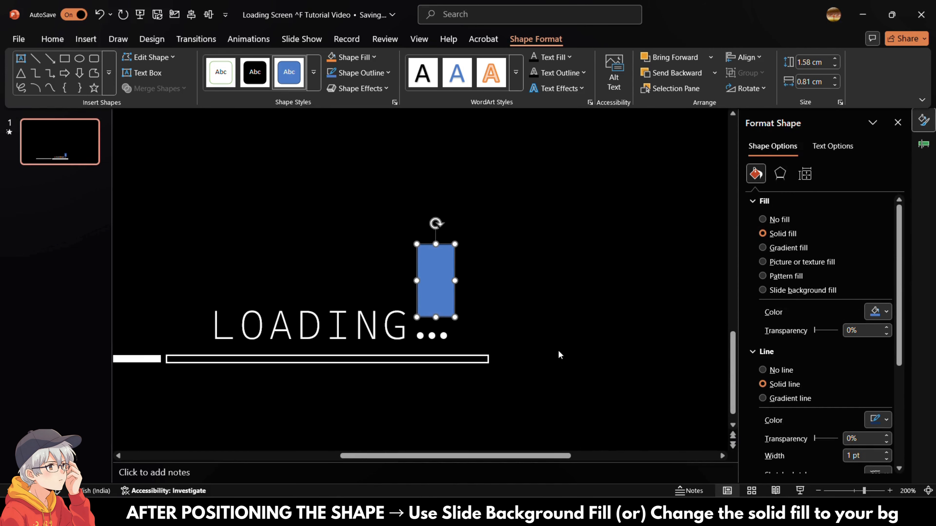
key("ctrl+Up")
key("ctrl+Down")
key("ctrl+Left")
key("ctrl+Left")
key("ctrl+Left")
key("ctrl+Left")
key("ctrl+Left")
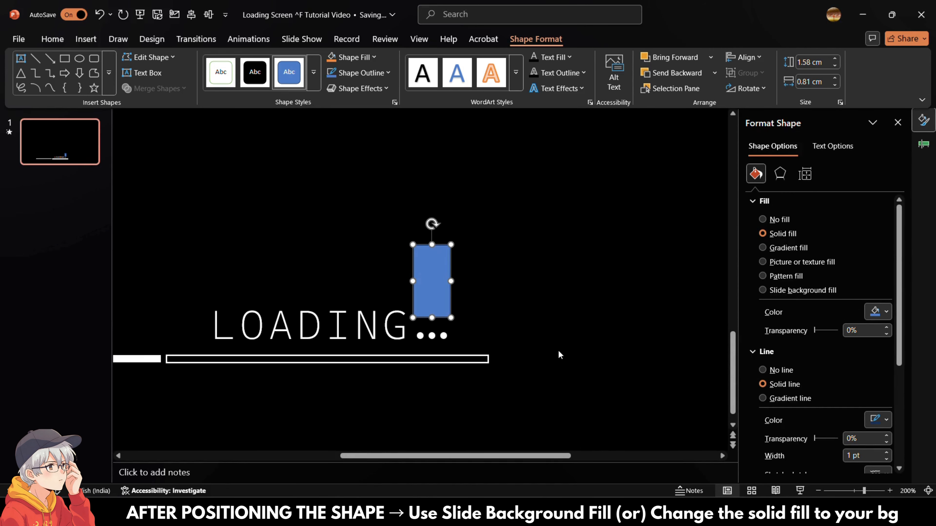
key("ctrl+Left")
Give the rectangle above the dots no outline and a solid black fill to match the background.
left_click(784, 373)
left_click(877, 312)
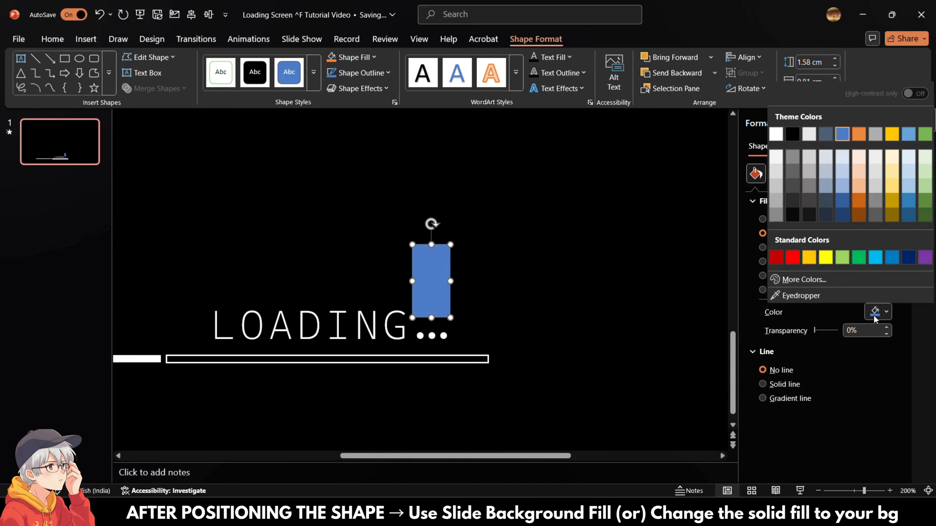
left_click(792, 133)
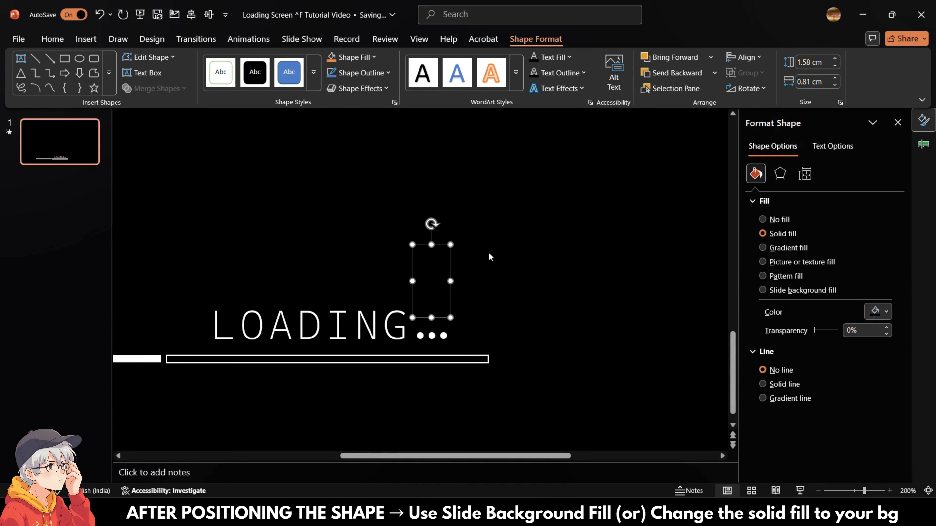
left_click(497, 250)
Draw a rectangle about 0.75 cm high and 7.77 cm wide above the LOADING text.
left_click(86, 38)
left_click(204, 70)
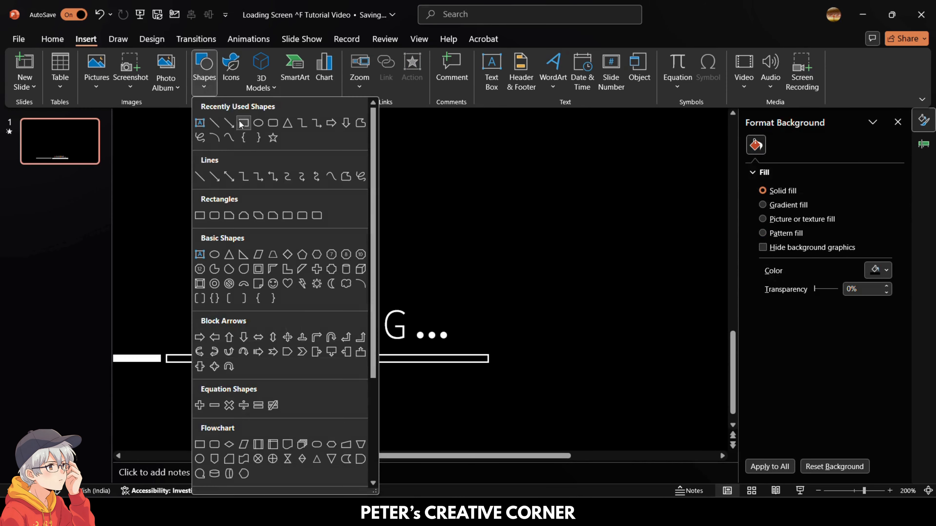
left_click(239, 123)
left_click_drag(219, 192, 576, 226)
Move the wide blue rectangle over the solid white bar so it covers it completely, and remove the rectangle's outline.
scroll(504, 264, "left", 3)
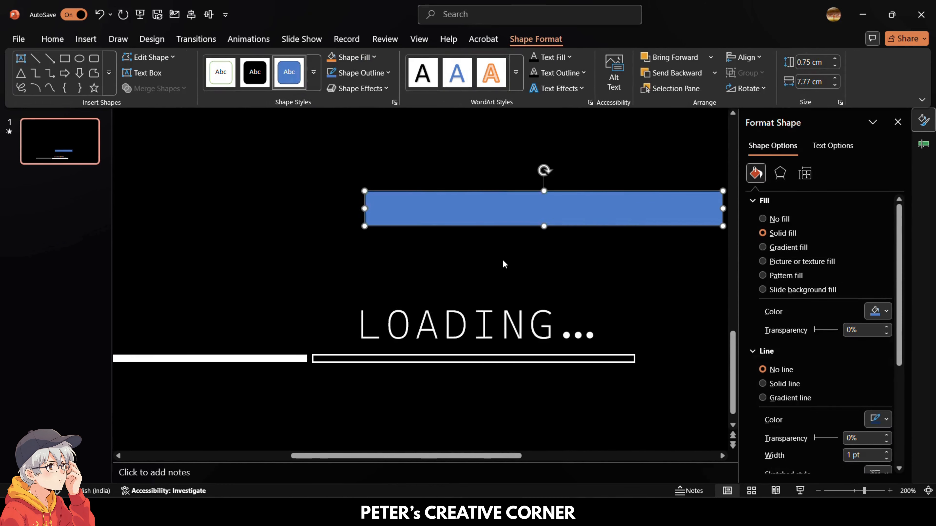
scroll(504, 264, "left", 2)
left_click_drag(522, 213, 139, 309)
scroll(143, 333, "left", 2)
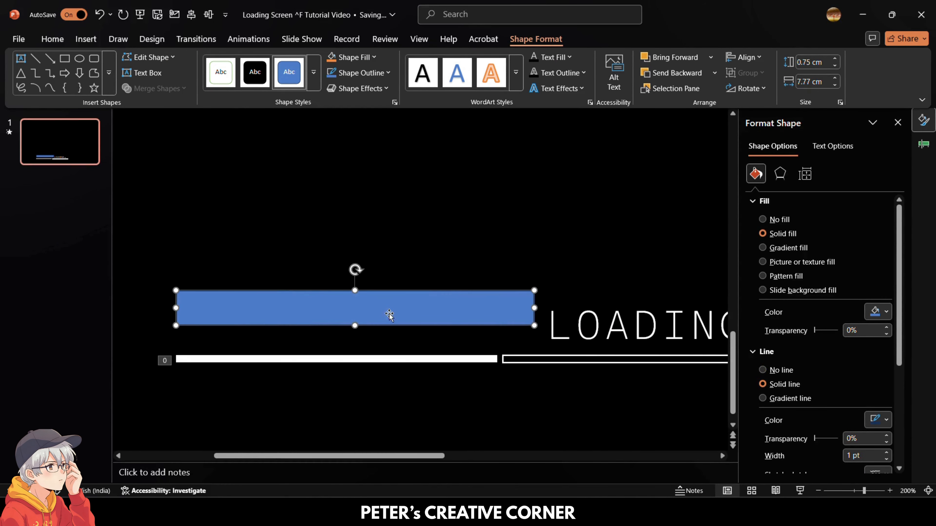
left_click_drag(389, 315, 354, 354)
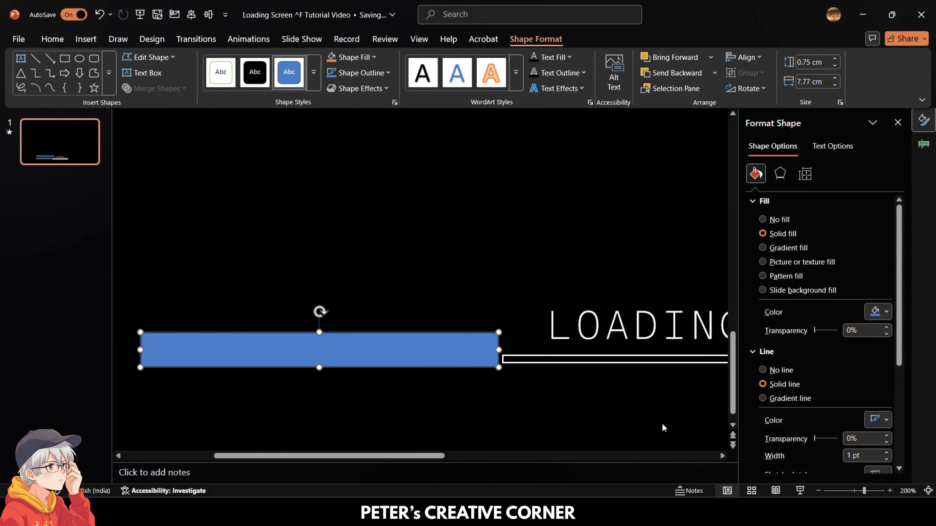
left_click(768, 371)
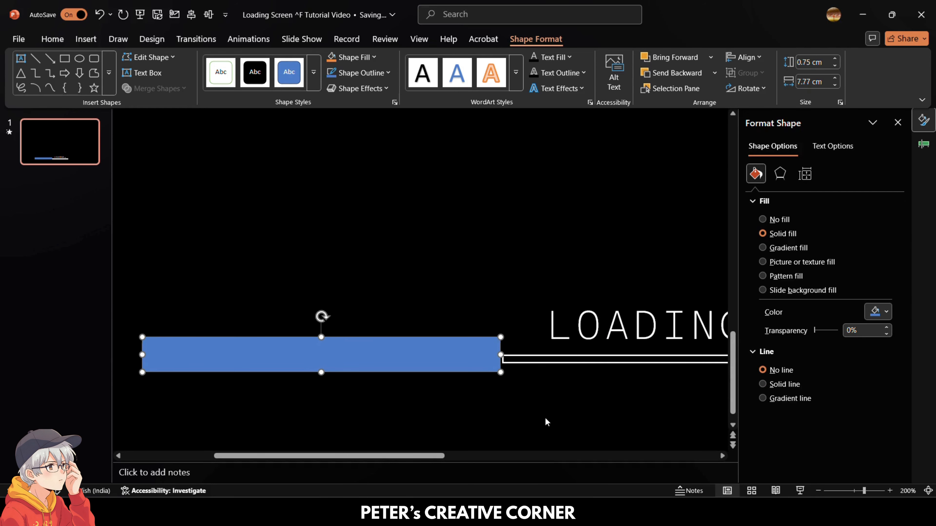
Nudge the wide blue rectangle slightly right to the start of the loading bar outline and give it the slide background fill.
key("Right")
key("Right")
left_click(783, 286)
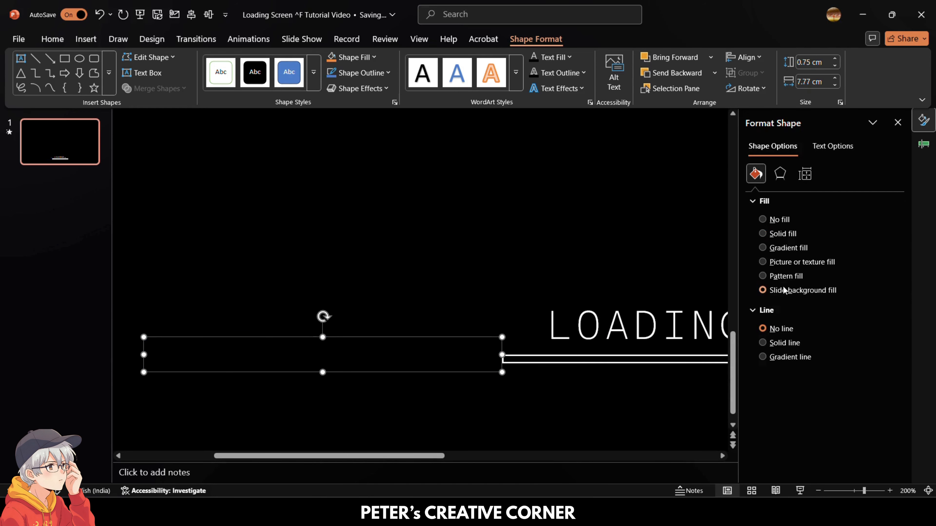
left_click(591, 420)
scroll(591, 420, "down", 6)
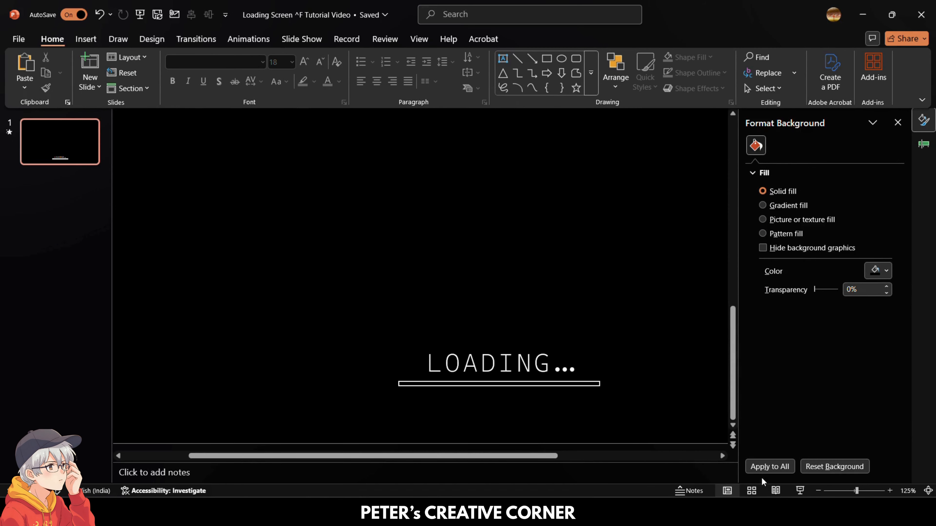
Play the slide show to check the masked loading animation, and return to the editor.
left_click(800, 491)
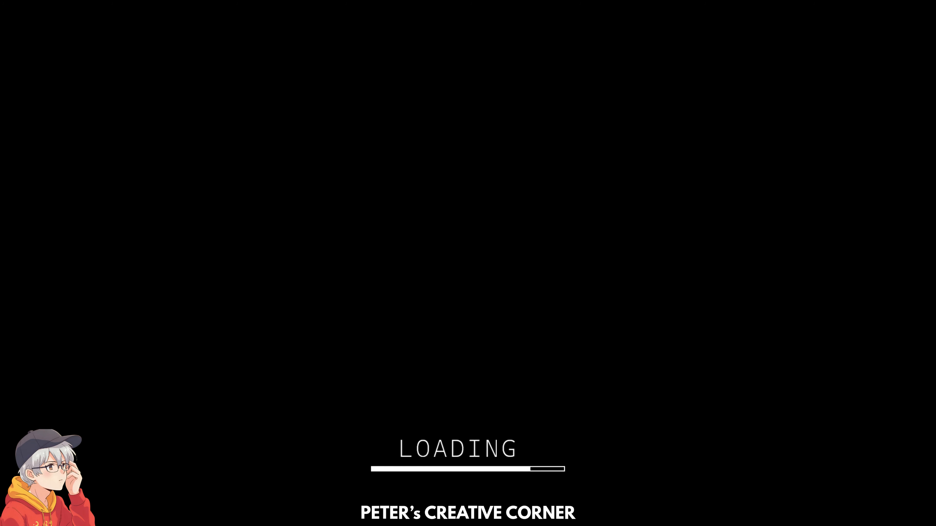
key("Escape")
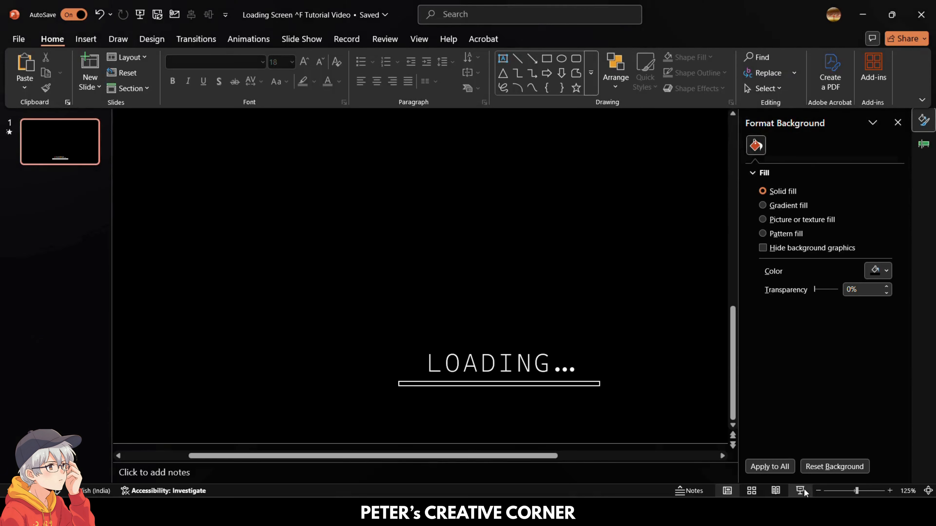
scroll(453, 249, "down", 5, "ctrl")
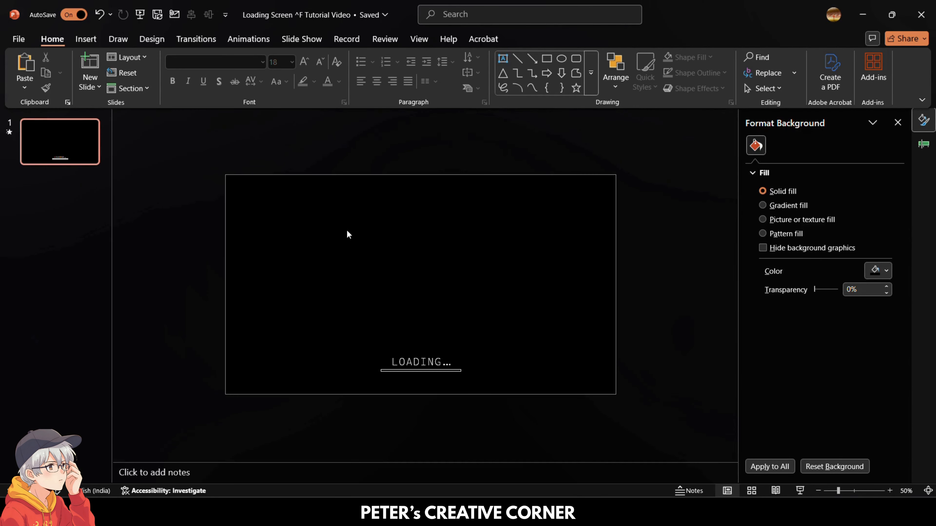
Duplicate the loading slide twice so the deck has three slides.
left_click(89, 154)
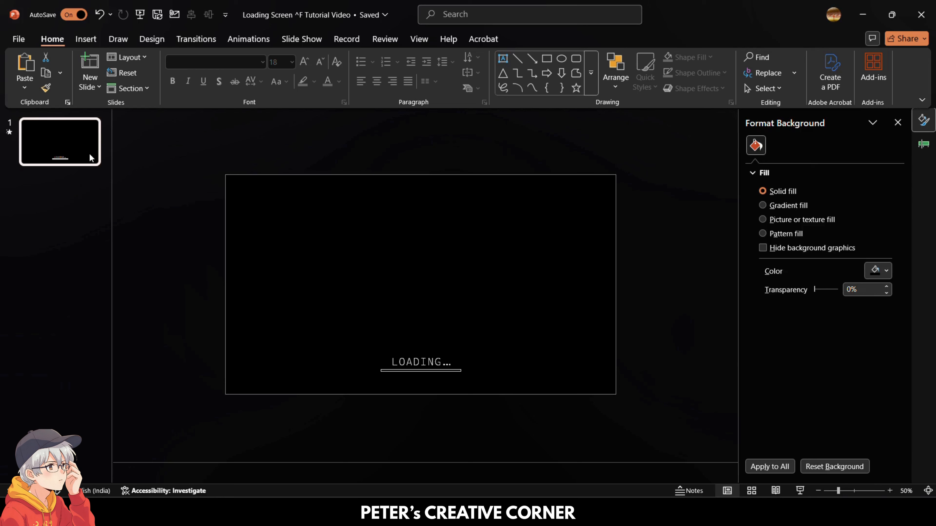
key("ctrl+d")
key("ctrl+d")
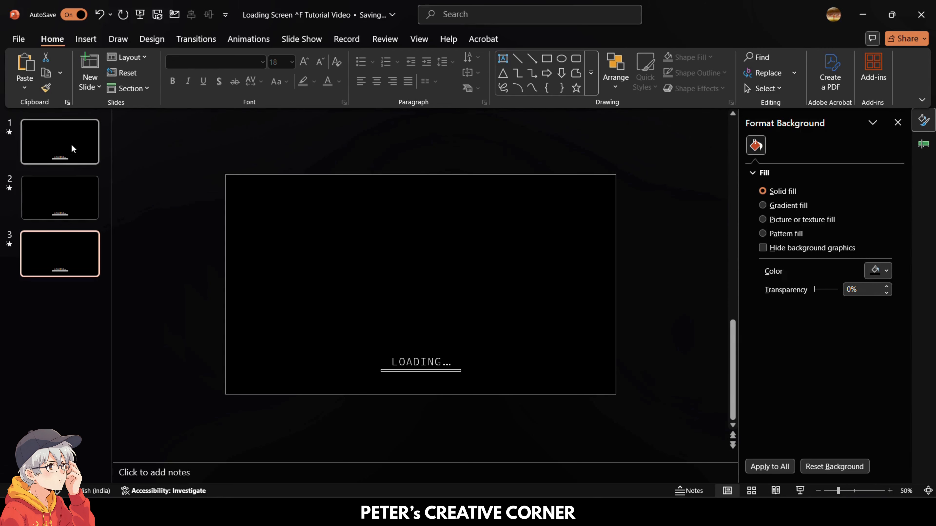
Delete all objects from slides 1 and 2, leaving only their black backgrounds.
left_click(70, 146)
left_click_drag(246, 269, 597, 417)
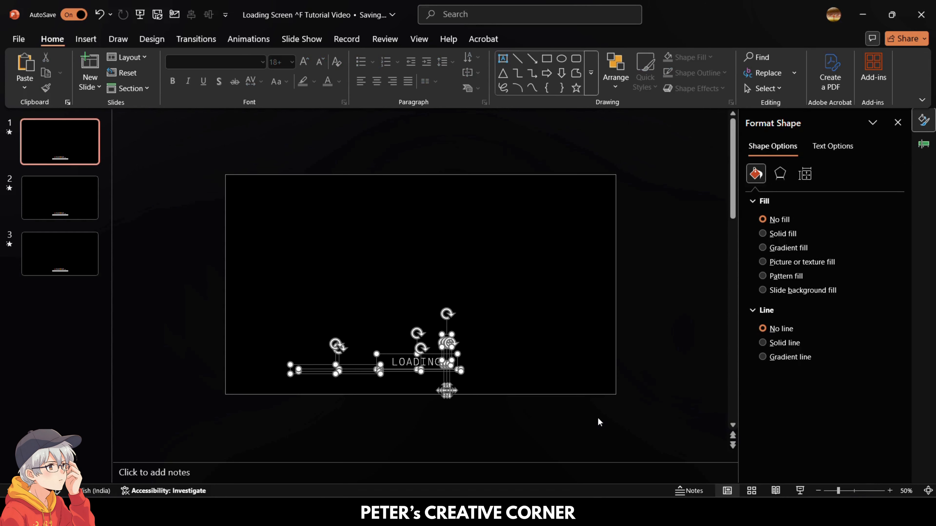
key("Delete")
key("Down")
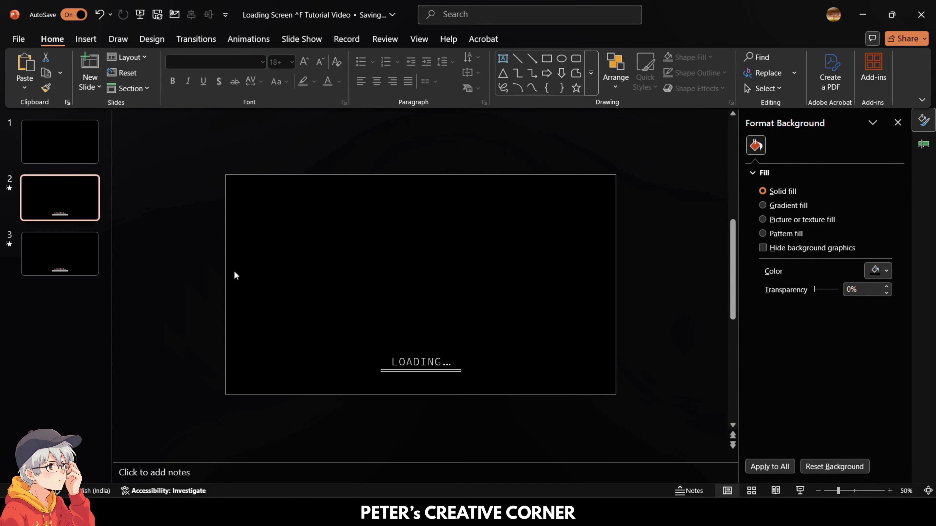
left_click_drag(234, 272, 618, 435)
key("Delete")
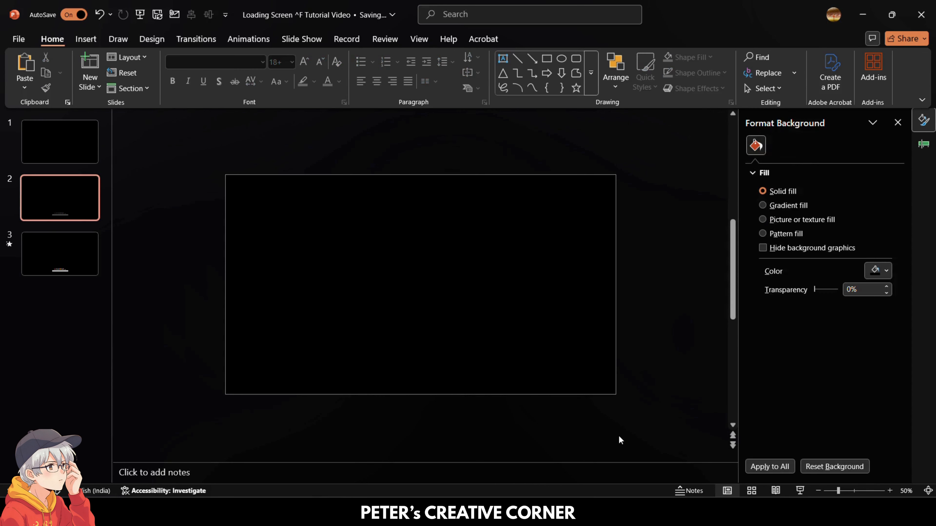
Add a text box in the middle of slide 2 reading CREATIVE CORNER, with centred text.
left_click(90, 154)
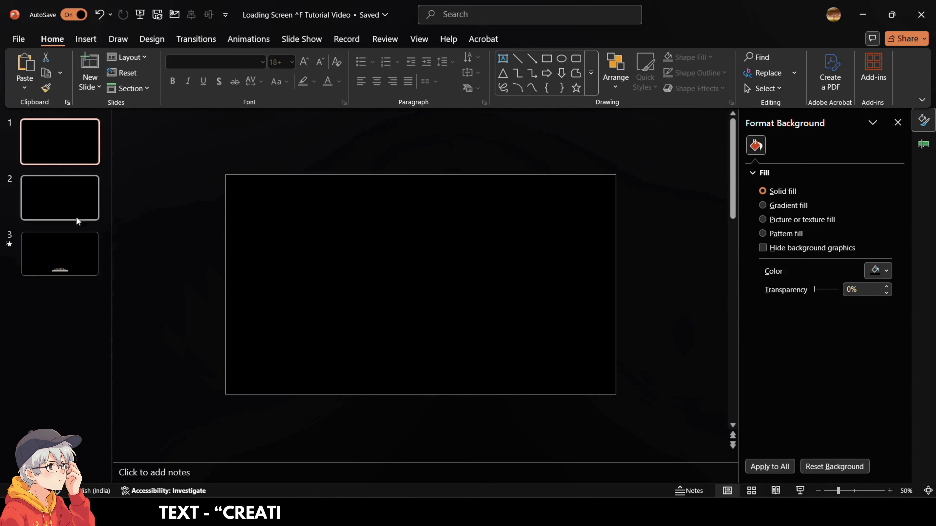
left_click(77, 207)
left_click(85, 39)
left_click(492, 74)
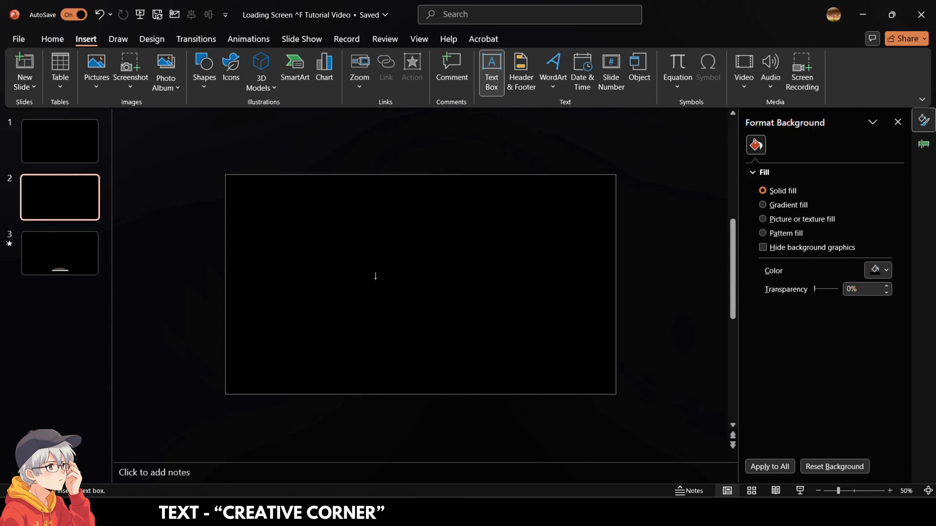
left_click_drag(367, 272, 537, 312)
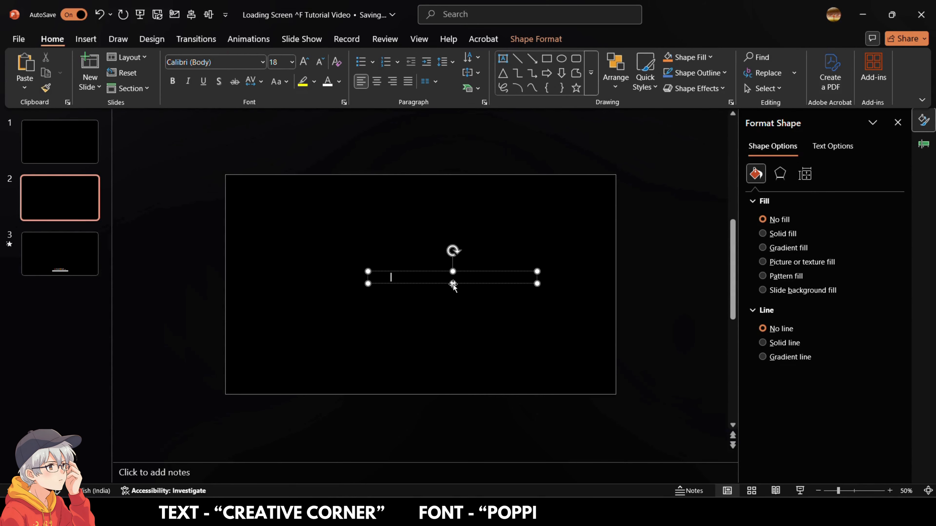
left_click(471, 274)
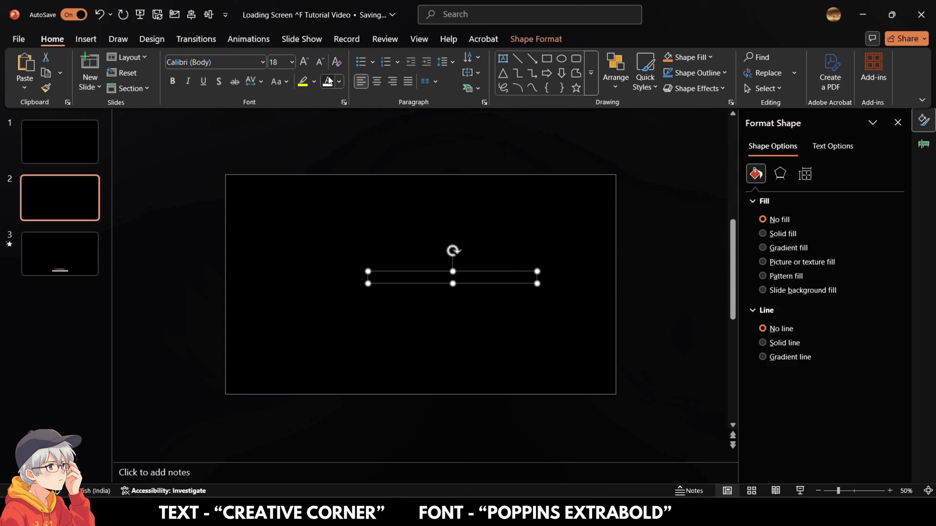
left_click(376, 81)
Set the CREATIVE CORNER text to Poppins ExtraBold, size 45, and widen its box so it fits on one line.
left_click(262, 62)
type("Poppins")
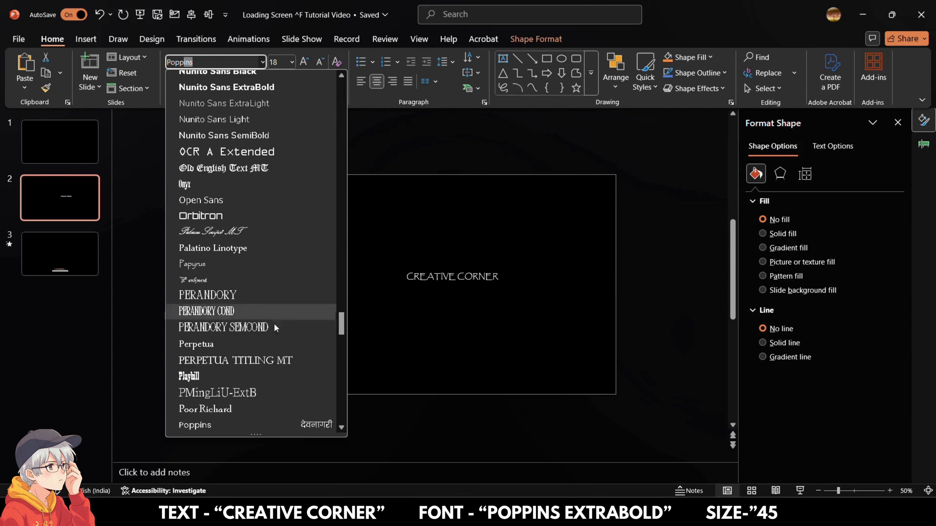
scroll(266, 369, "down", 1)
left_click(258, 408)
left_click(292, 62)
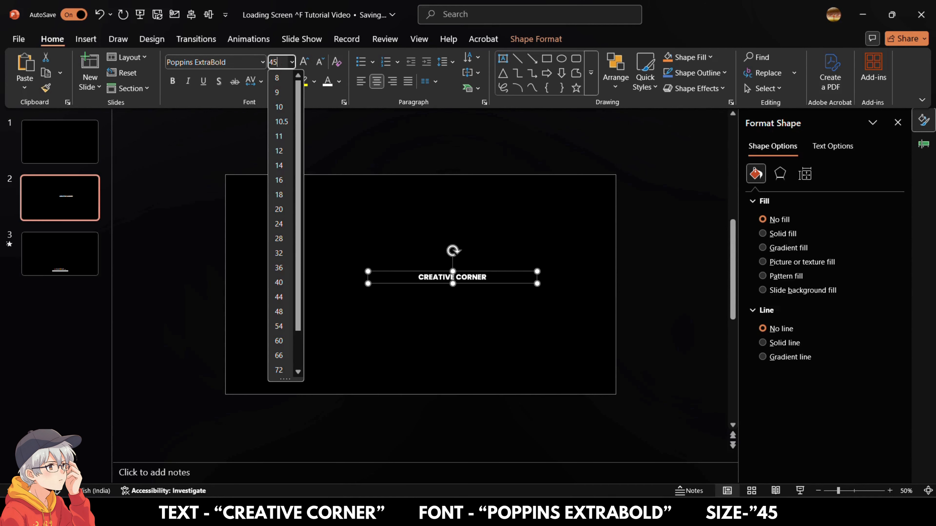
key("Return")
left_click_drag(368, 294, 337, 283)
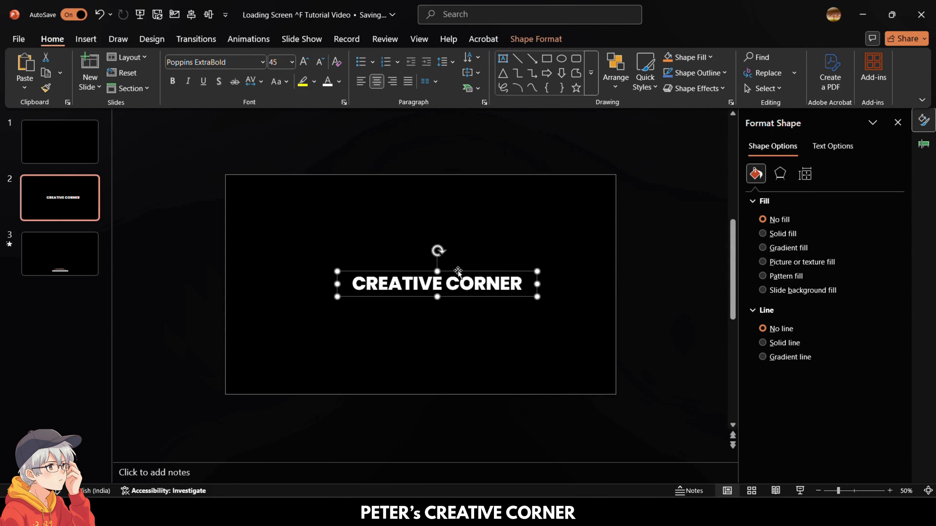
Copy the CREATIVE CORNER text box directly below itself and replace the copy's text with GAMES.
left_click_drag(459, 279, 476, 301)
double_click(476, 303)
triple_click(476, 302)
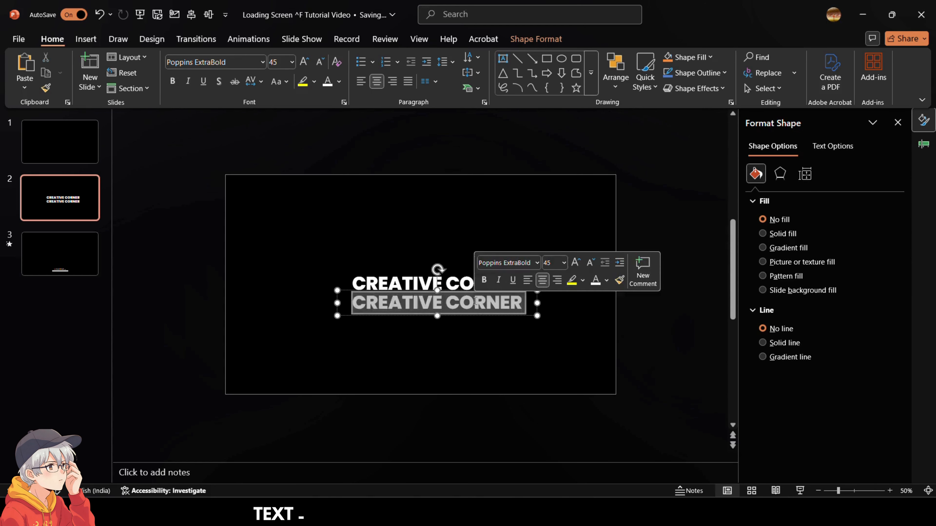
key("BackSpace")
type("GAMES")
left_click(472, 330)
Set the GAMES text to the OCR A Extended font at size 25.
left_click(460, 299)
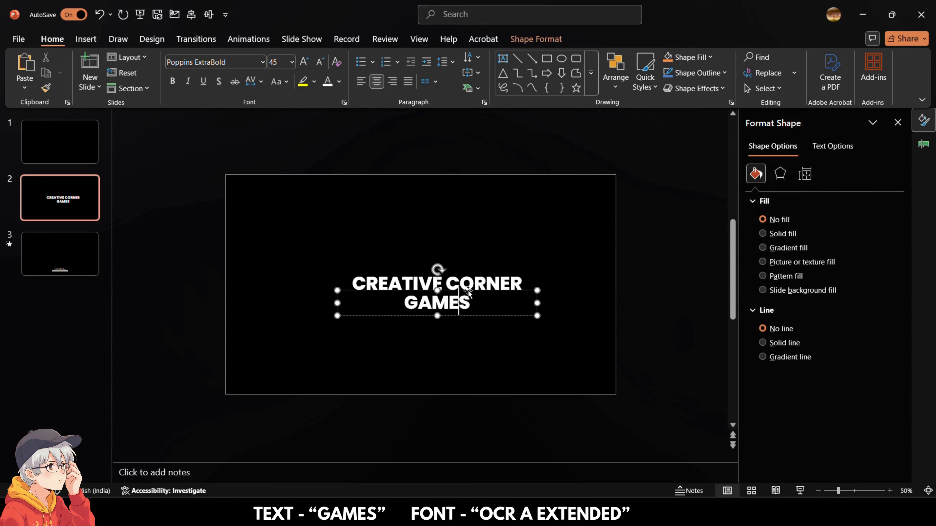
left_click(262, 62)
type("OCR A Extended")
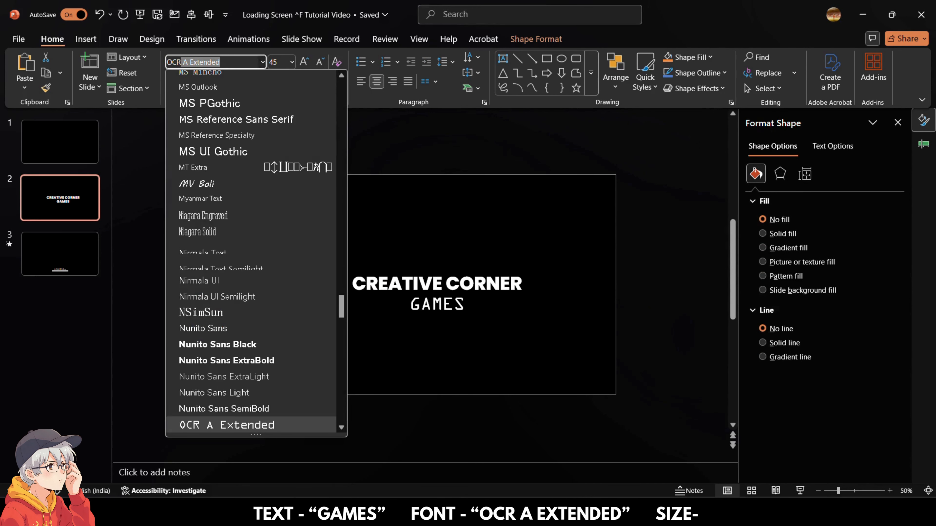
left_click(271, 424)
left_click(274, 61)
type("2")
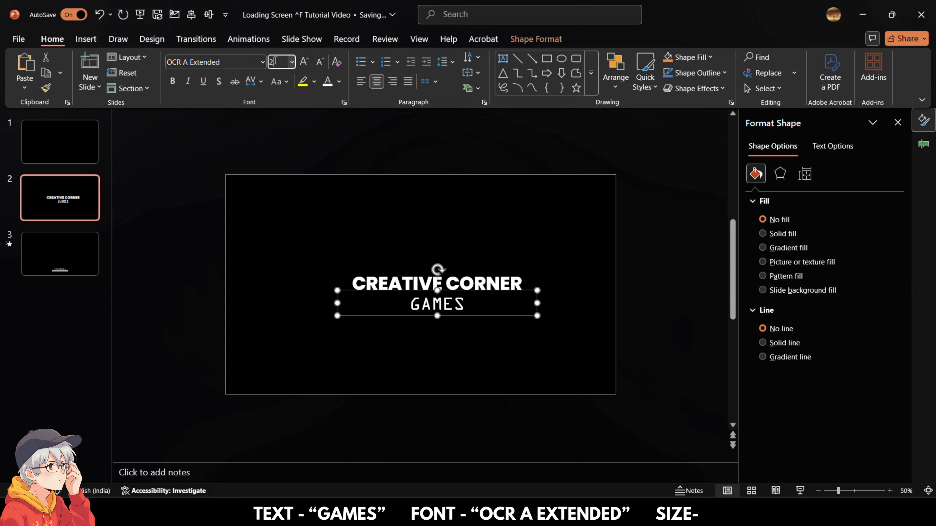
type("5")
key("Return")
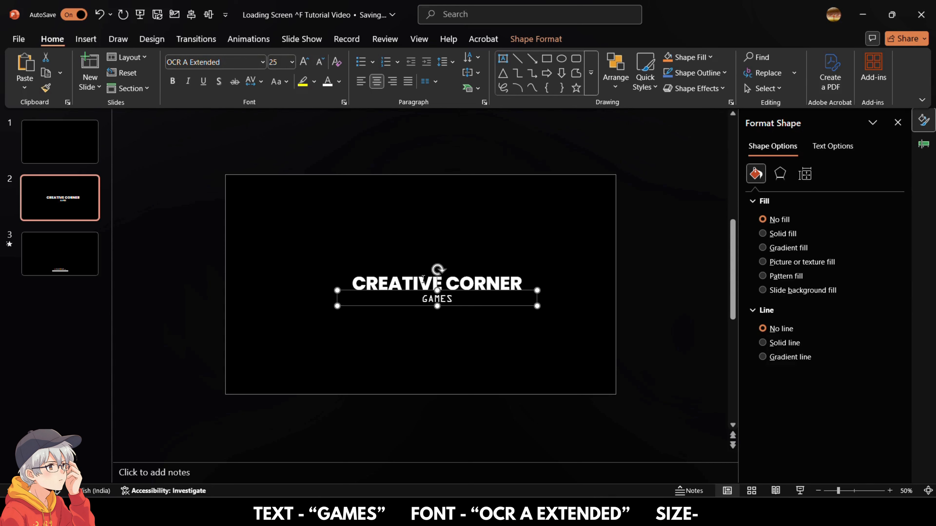
Centre the GAMES and CREATIVE CORNER text boxes horizontally on slide 2.
left_click(191, 15)
left_click(393, 275)
left_click(192, 15)
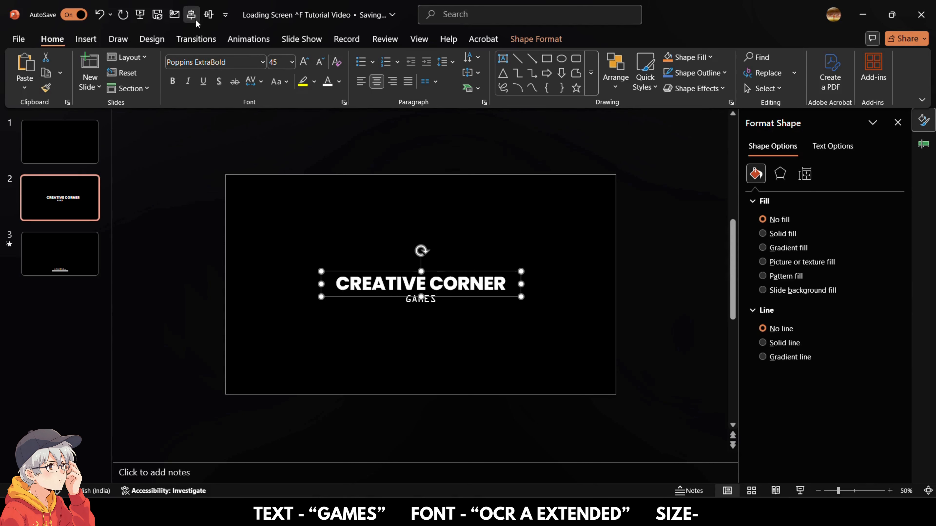
left_click(381, 322)
Copy both title text boxes from slide 2 onto the loading slide, slide 3.
left_click_drag(278, 240, 587, 327)
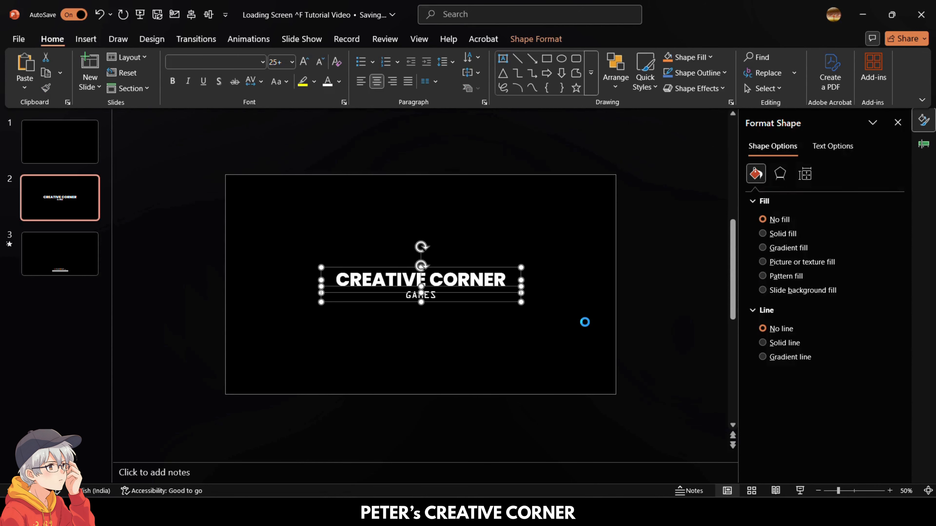
key("ctrl+c")
left_click(70, 257)
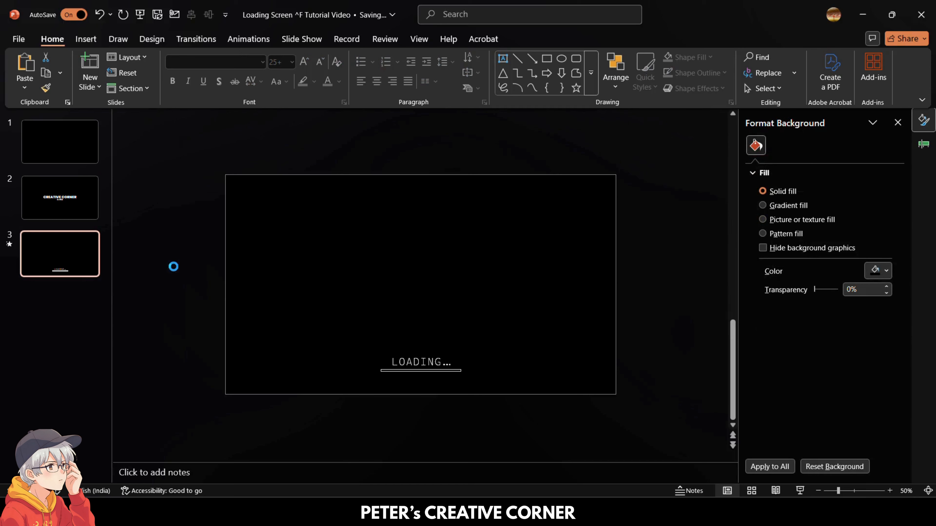
key("ctrl+v")
Duplicate the empty slide 1 and move the copy to the end of the deck as slide 4.
left_click(73, 159)
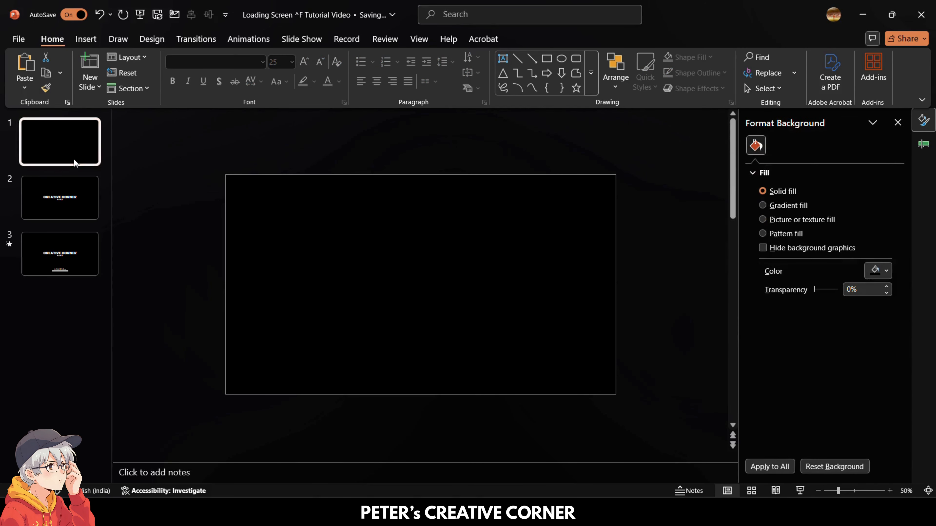
key("ctrl+d")
left_click_drag(74, 204, 79, 321)
Paste the GAMES text box onto slide 4 and centre it on the slide.
left_click(313, 291)
key("ctrl+v")
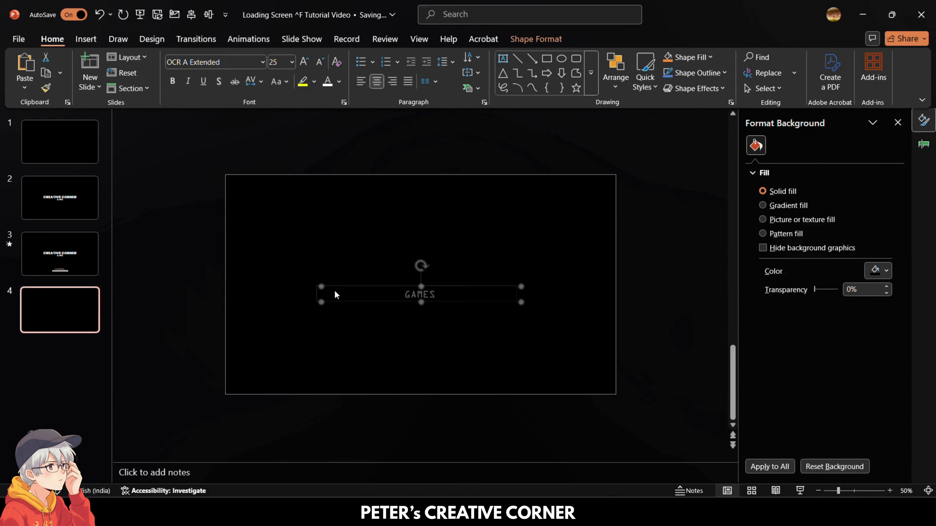
left_click(191, 14)
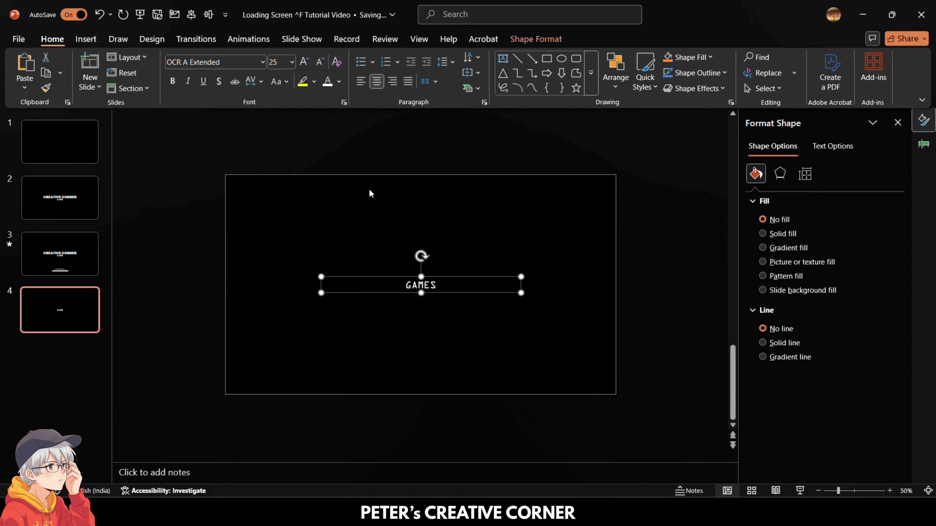
Replace the GAMES text on slide 4 with WELCOME TO PETER's WORLD.
left_click(437, 283)
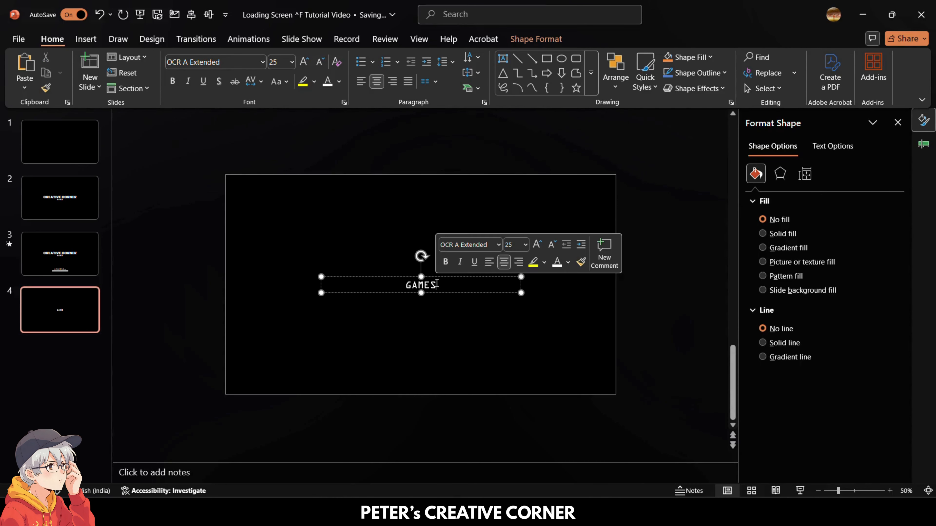
key("BackSpace")
key("BackSpace")
key("BackSpace")
key("BackSpace")
key("BackSpace")
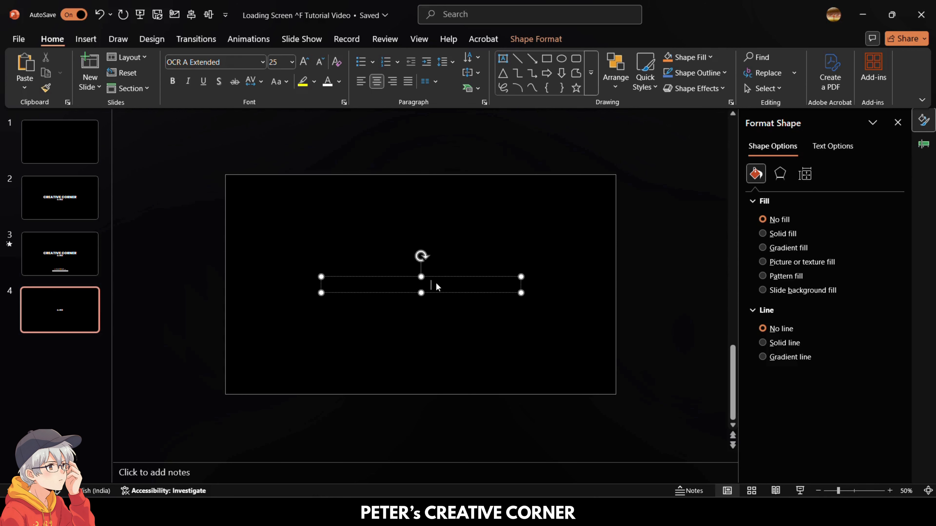
type("wELCOME TO PETER")
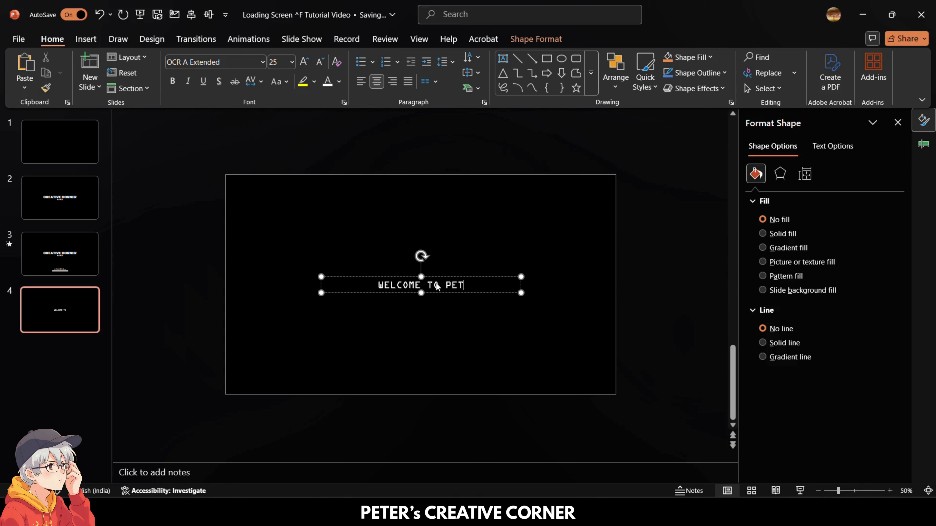
type("'s WORLD")
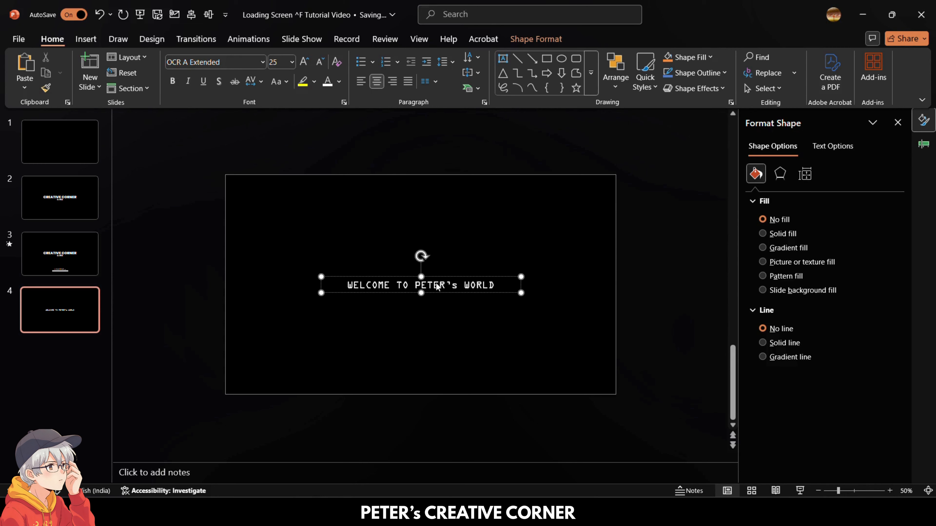
left_click(456, 243)
Apply a Fade entrance animation to the welcome text, starting With Previous with a duration of 01.50.
left_click(383, 285)
left_click(248, 39)
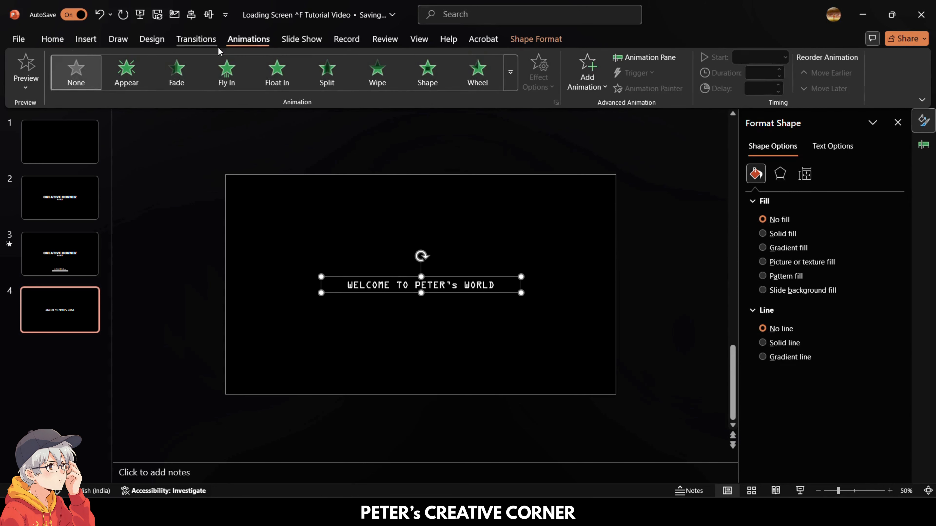
left_click(177, 72)
left_click(780, 58)
left_click(760, 87)
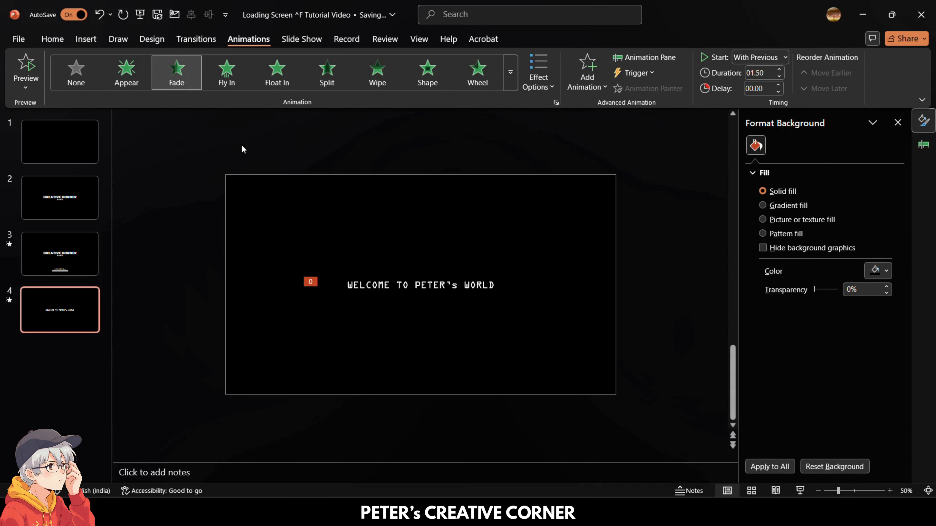
left_click(97, 247)
left_click(78, 297)
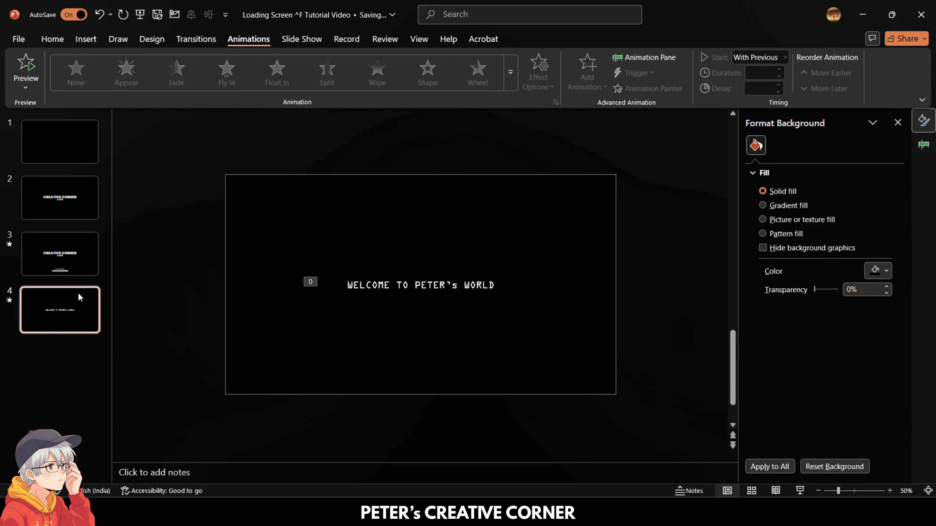
left_click(470, 289)
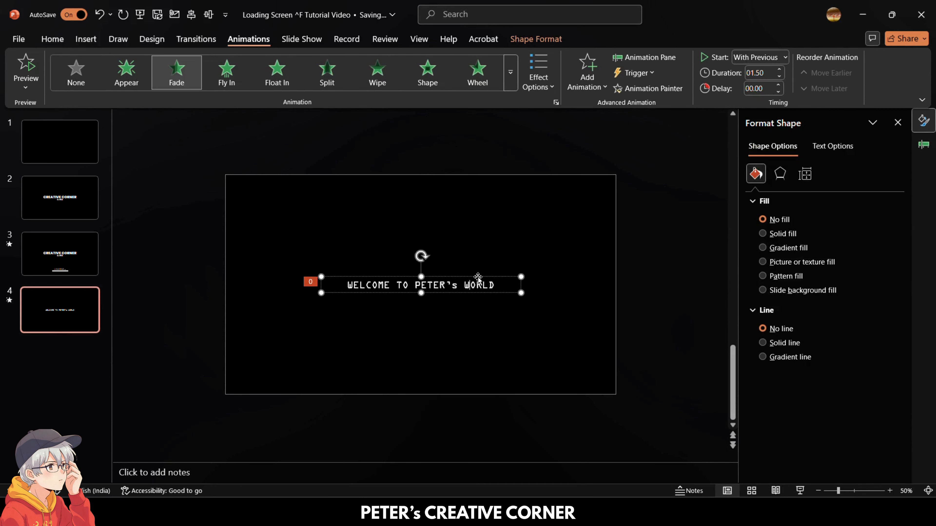
Check the automatic advance timings of slides 1 and 2, and set slide 3 to advance after 00:00.10.
left_click(86, 143)
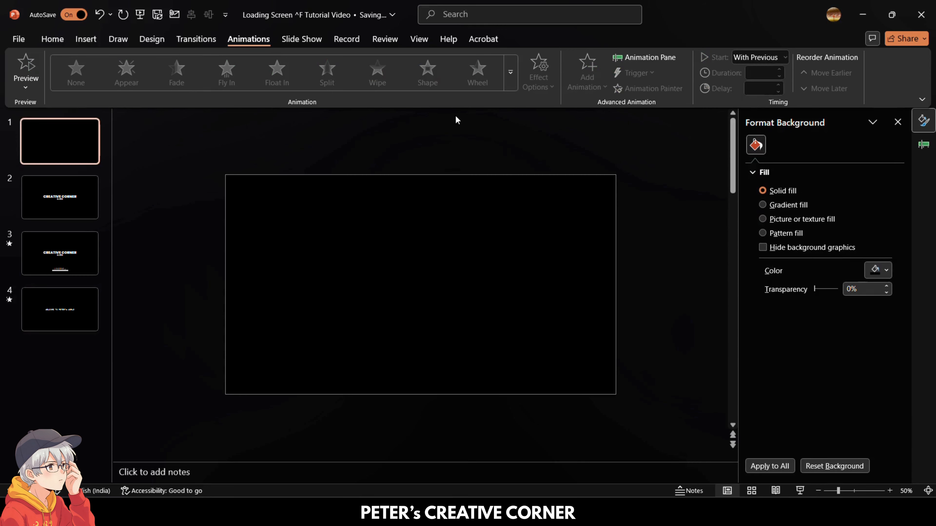
left_click(211, 38)
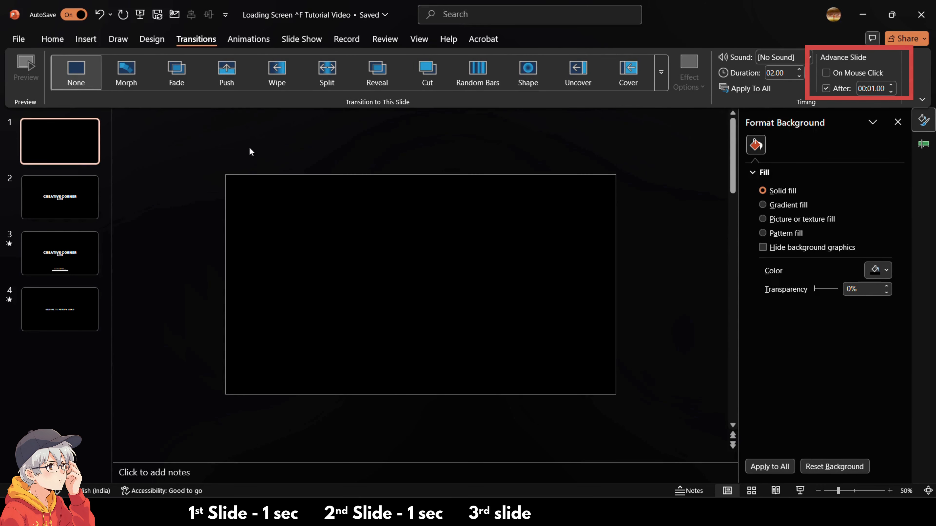
scroll(249, 151, "down", 1)
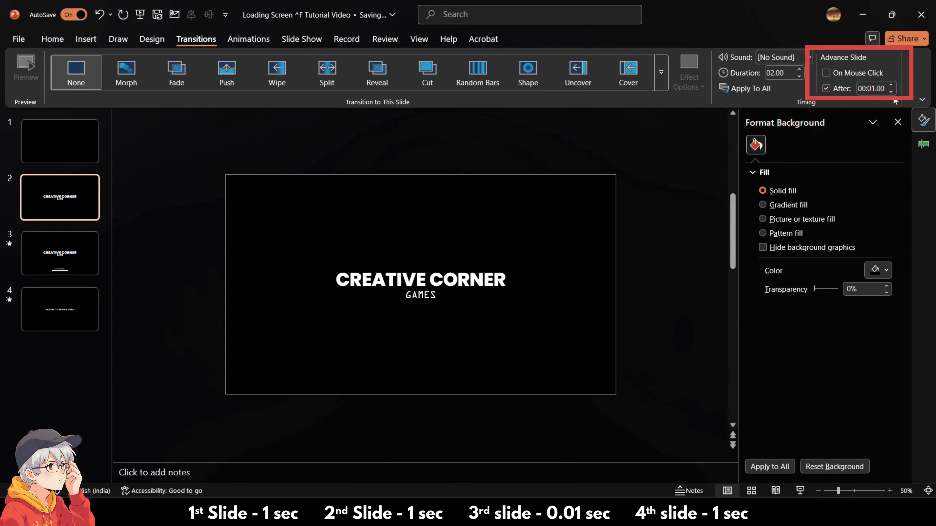
scroll(180, 278, "down", 1)
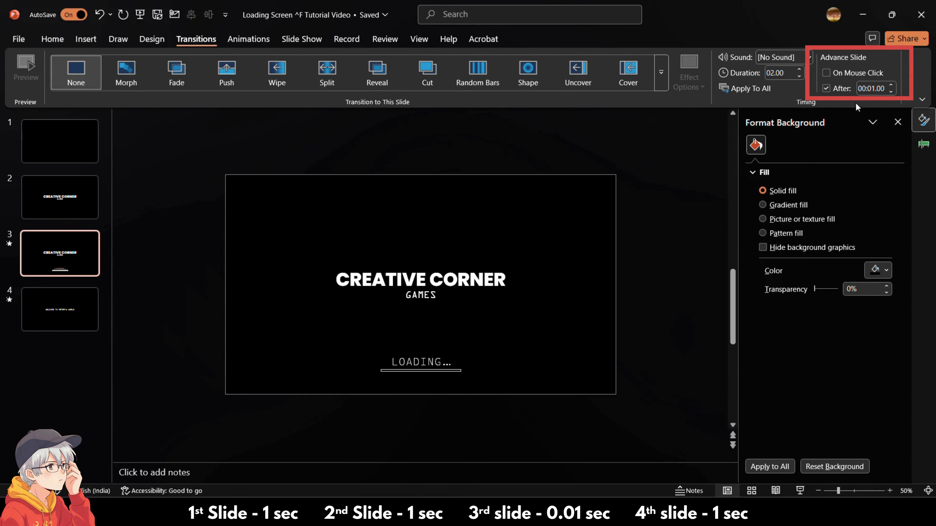
left_click(885, 89)
type("0.1")
key("Return")
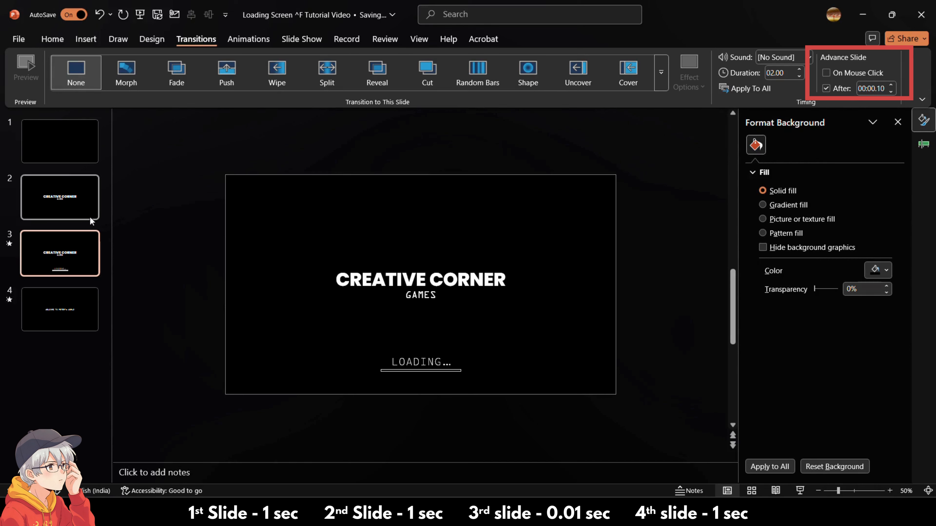
Check slide 4's automatic advance timing and play the slide show from the first slide.
left_click(77, 295)
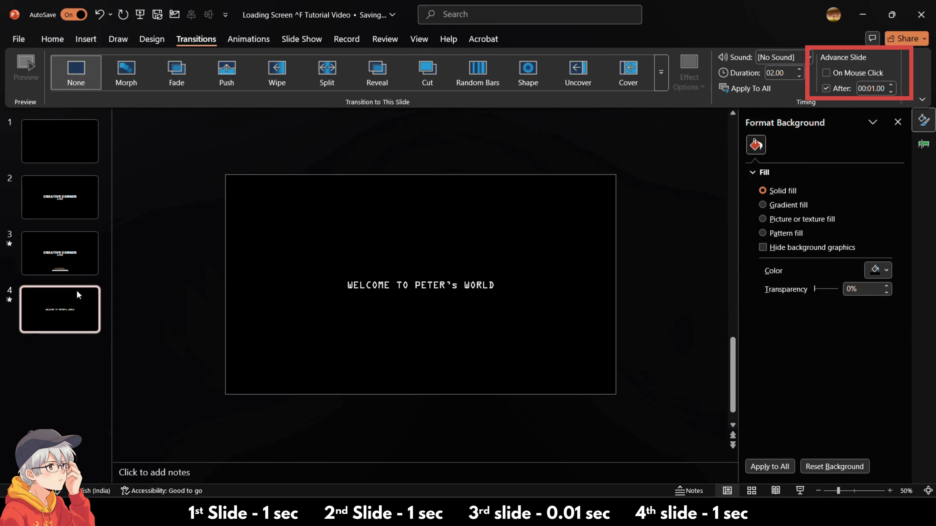
left_click(892, 86)
left_click(24, 149)
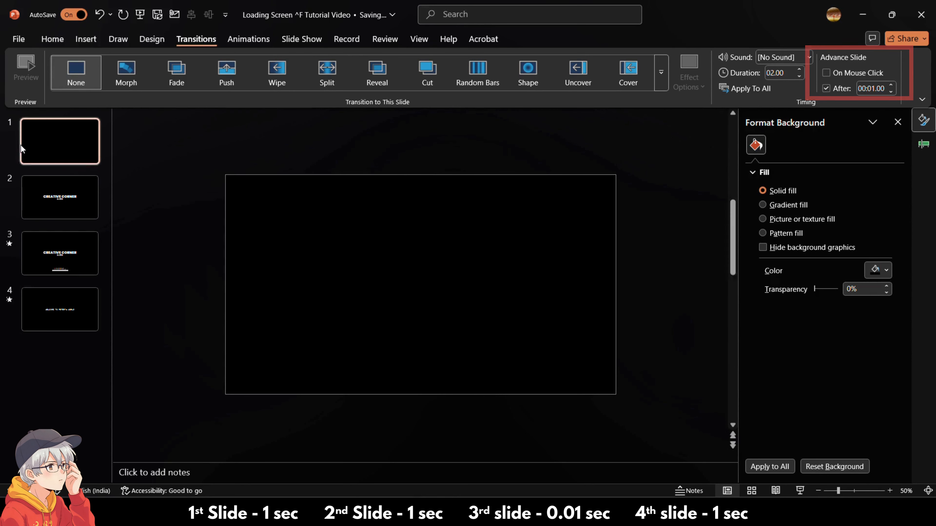
key("F5")
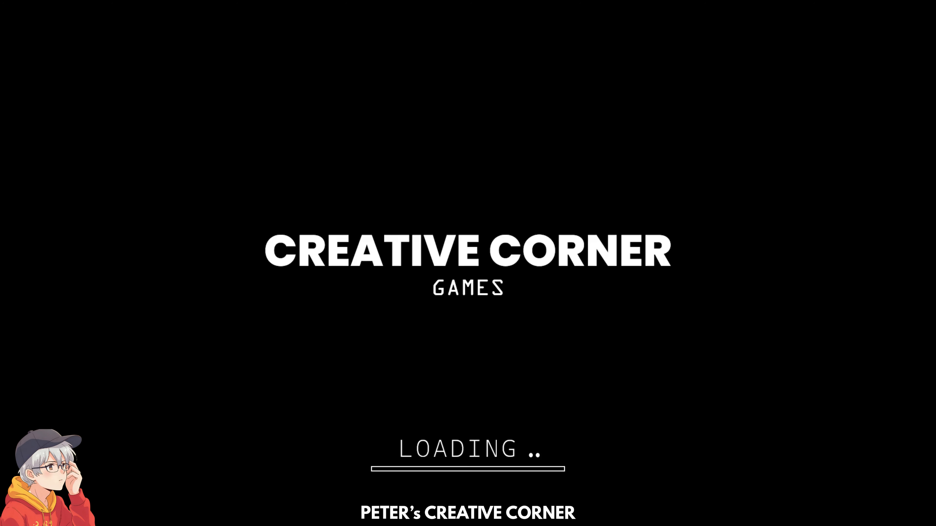